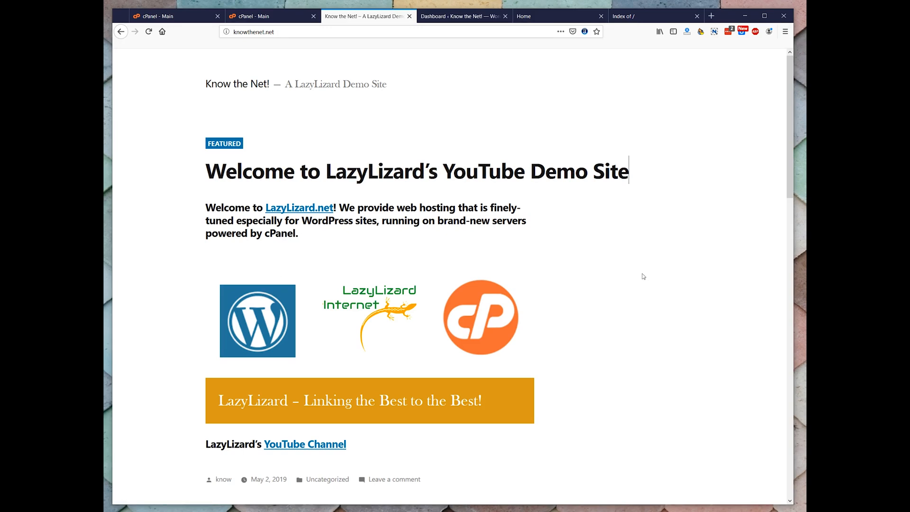
Review the installed plugins in the Know the Net! WordPress dashboard
click(451, 17)
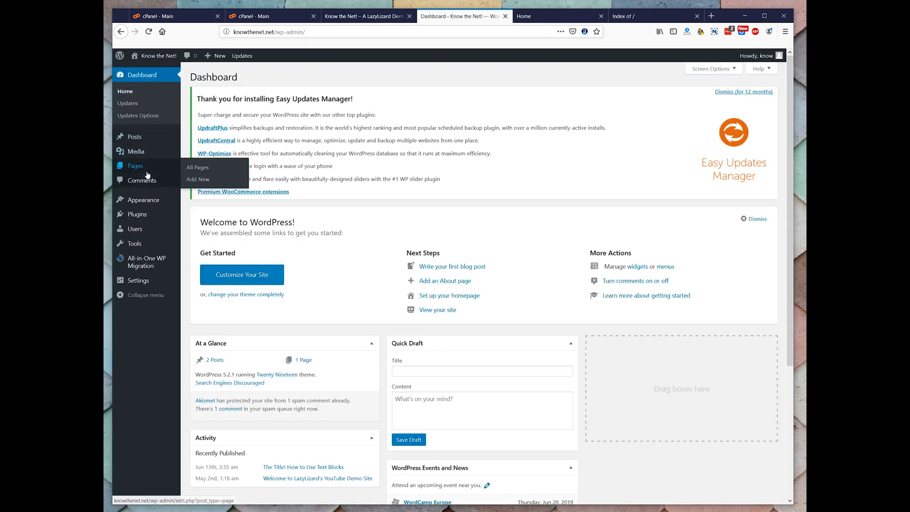
mouse_move(140, 216)
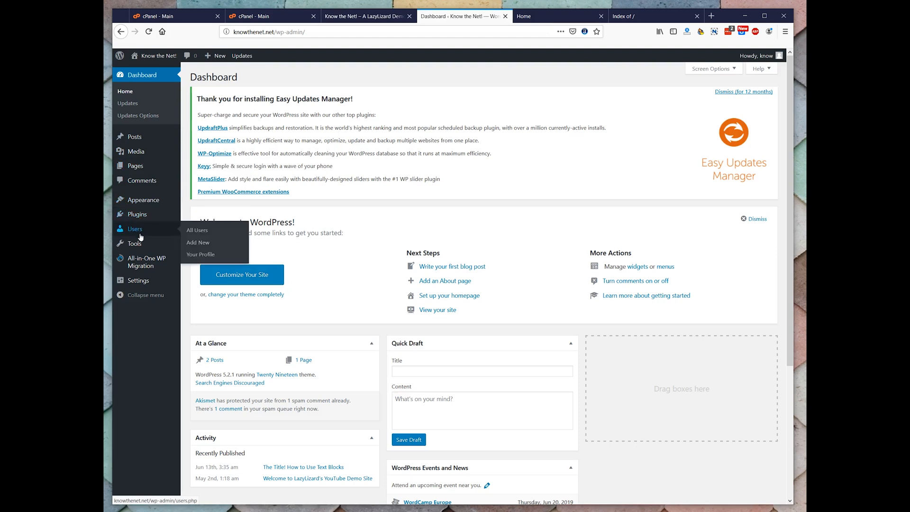
click(141, 216)
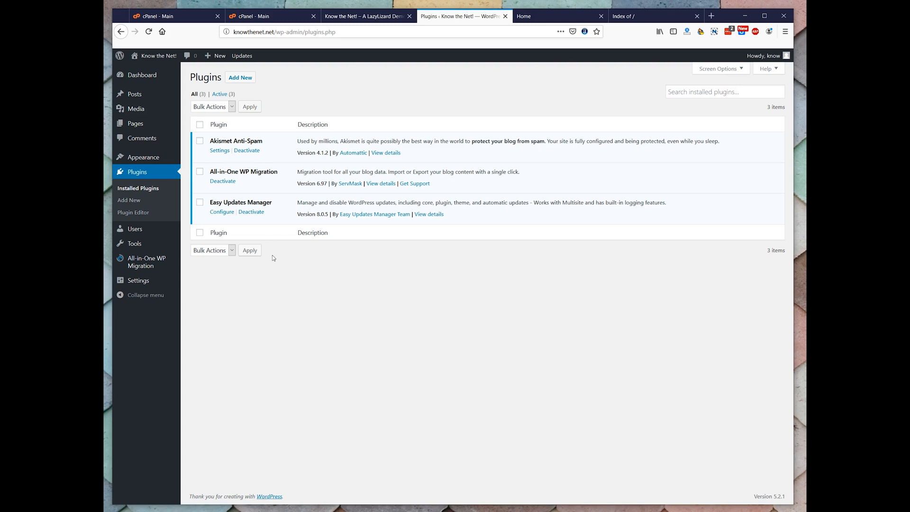
Export the knowthenet.net site to a file with All-in-One WP Migration and save the .wpress download
mouse_move(175, 274)
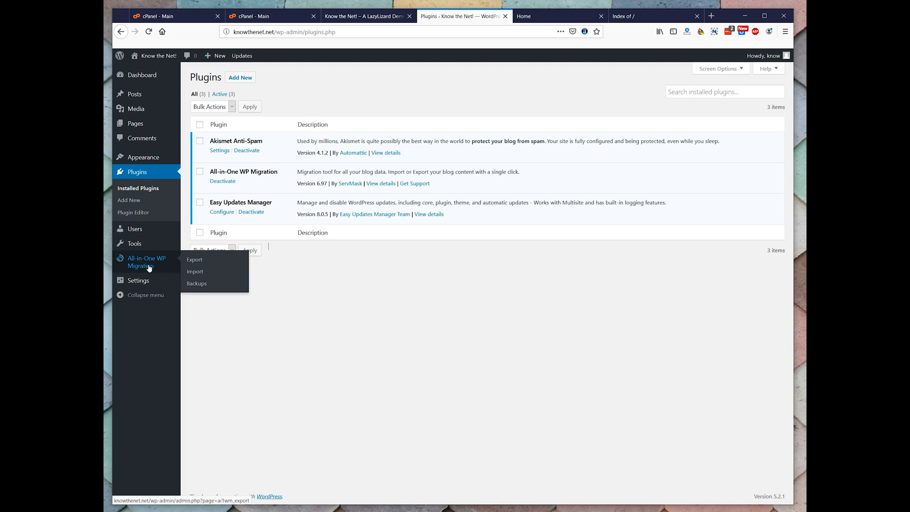
click(194, 261)
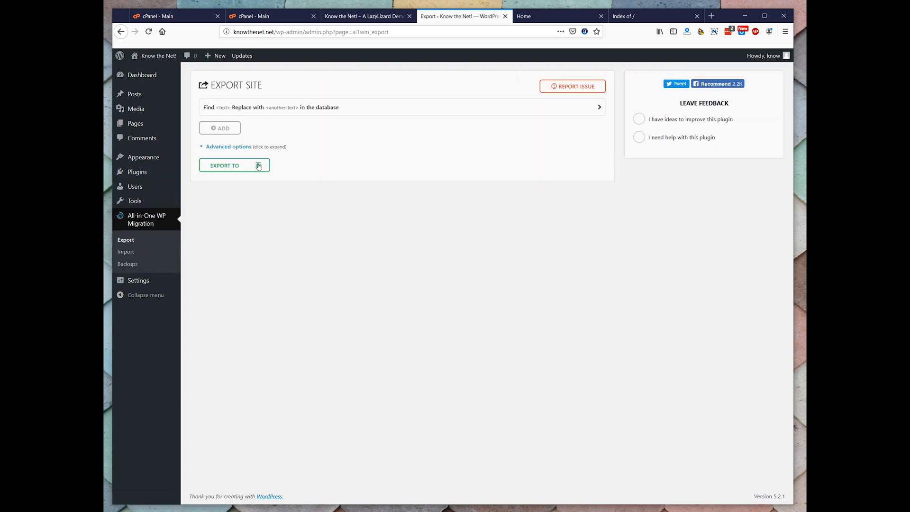
click(257, 167)
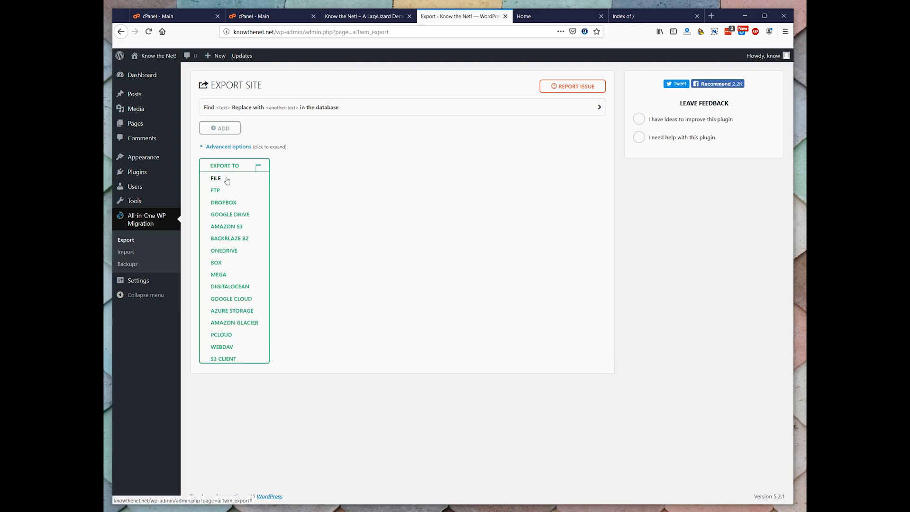
click(226, 179)
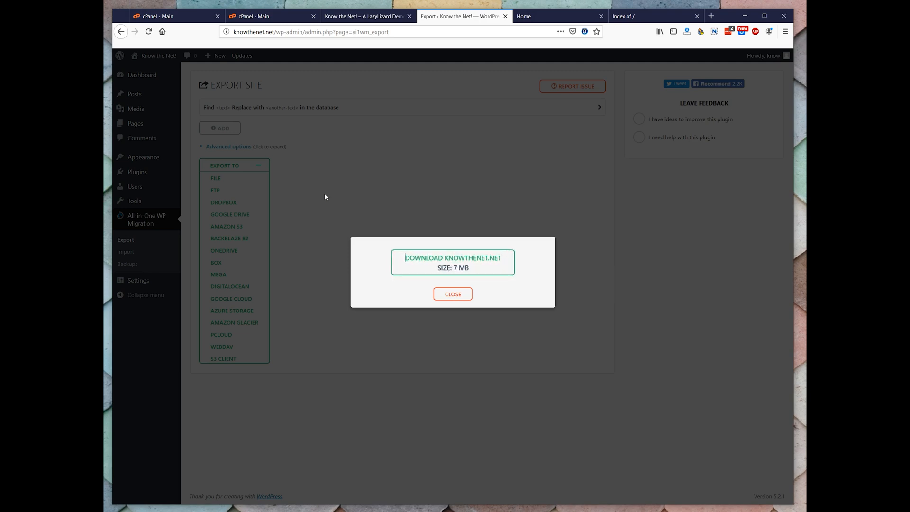
click(428, 264)
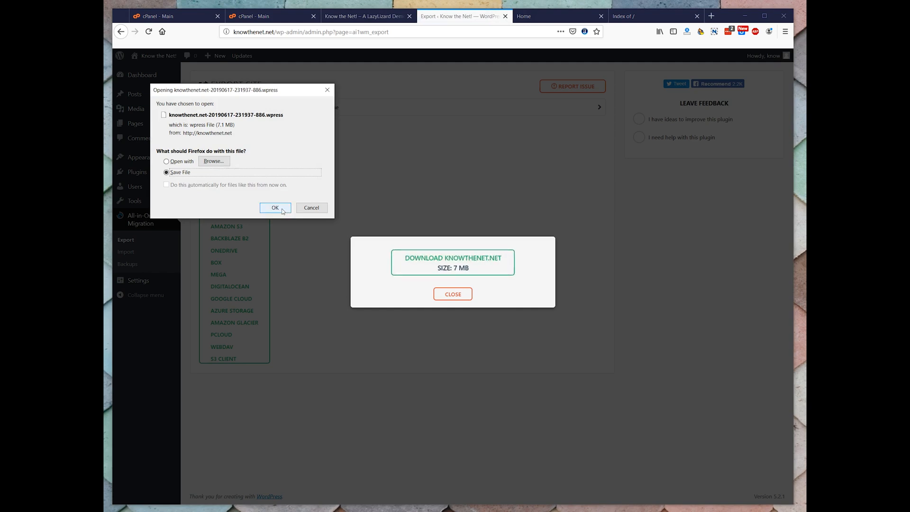
click(282, 209)
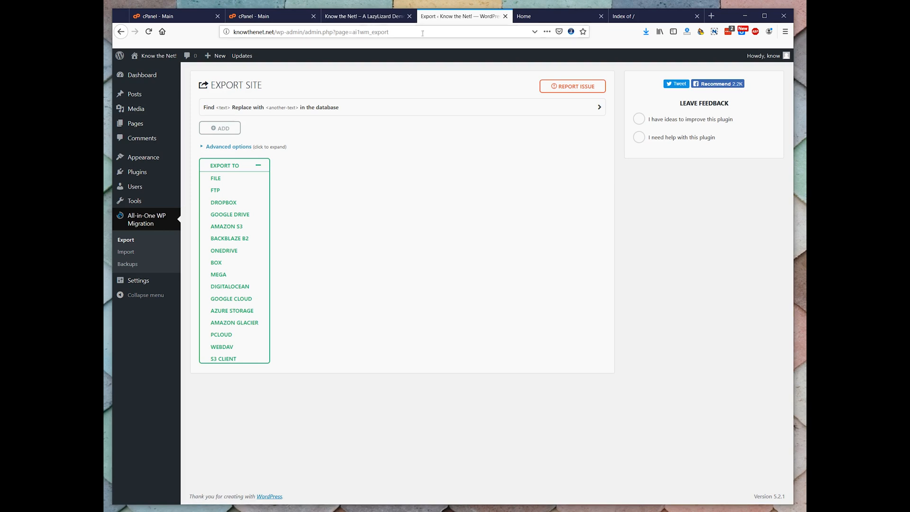
Compare the knowthenet.net source site with the ideacommunity.com destination site and its cPanel account
click(369, 18)
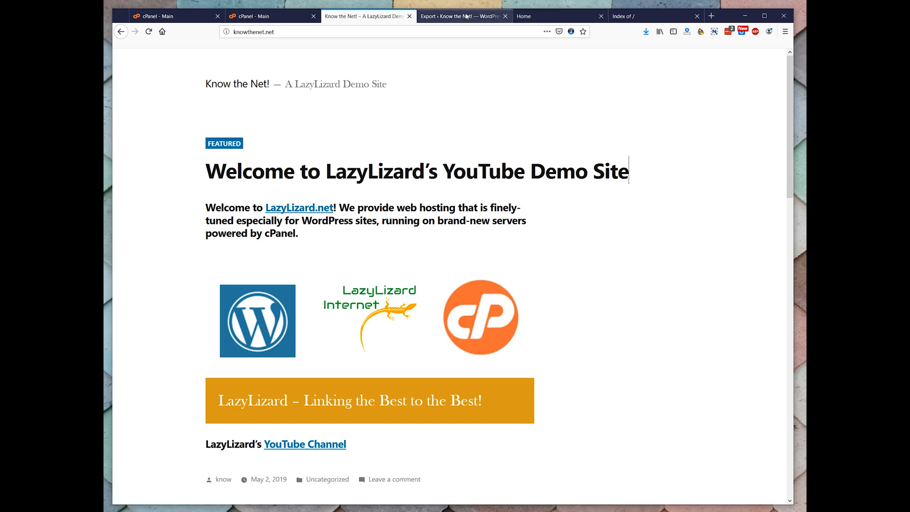
click(522, 16)
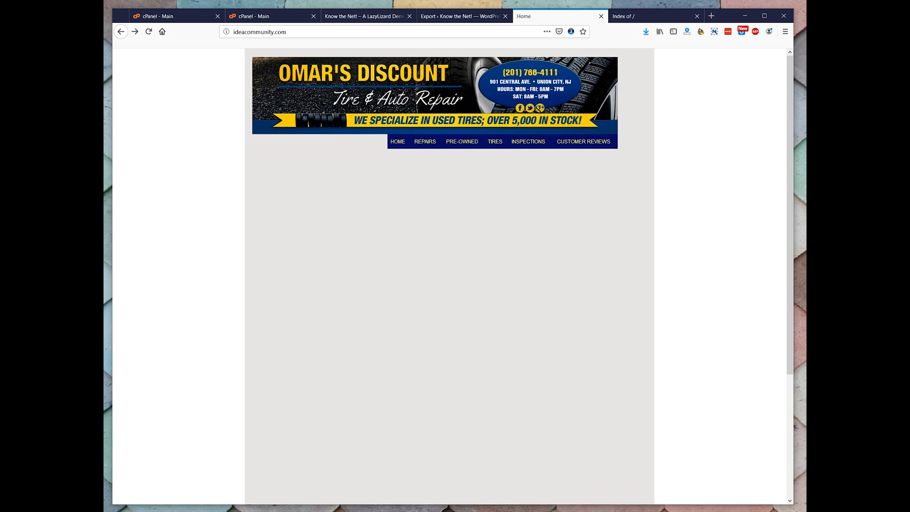
click(273, 18)
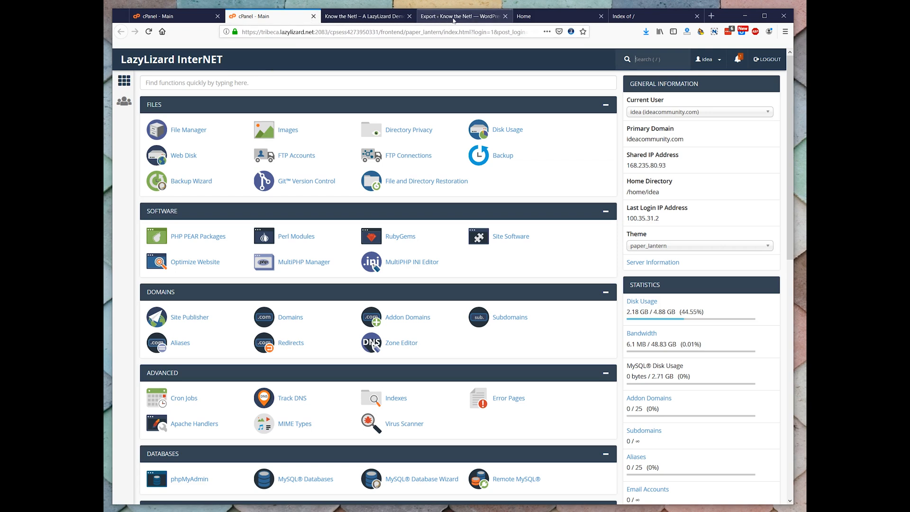
click(518, 15)
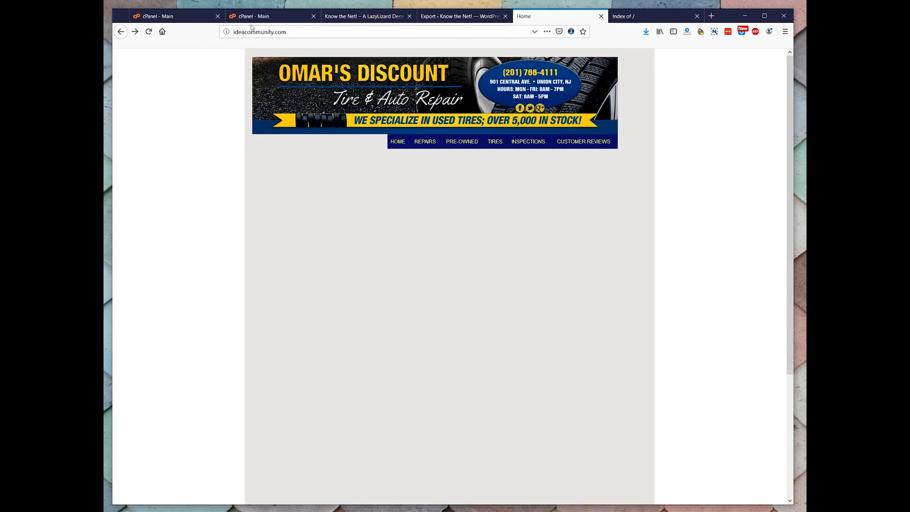
click(334, 18)
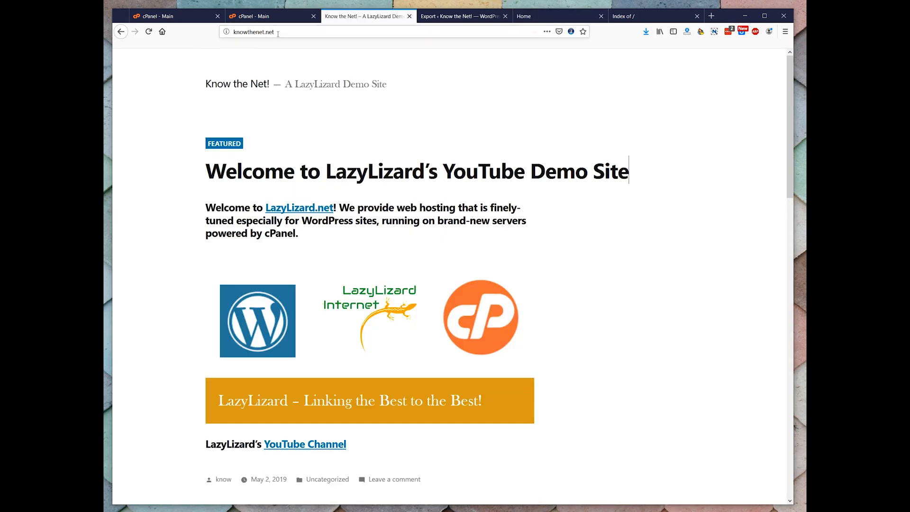
click(516, 19)
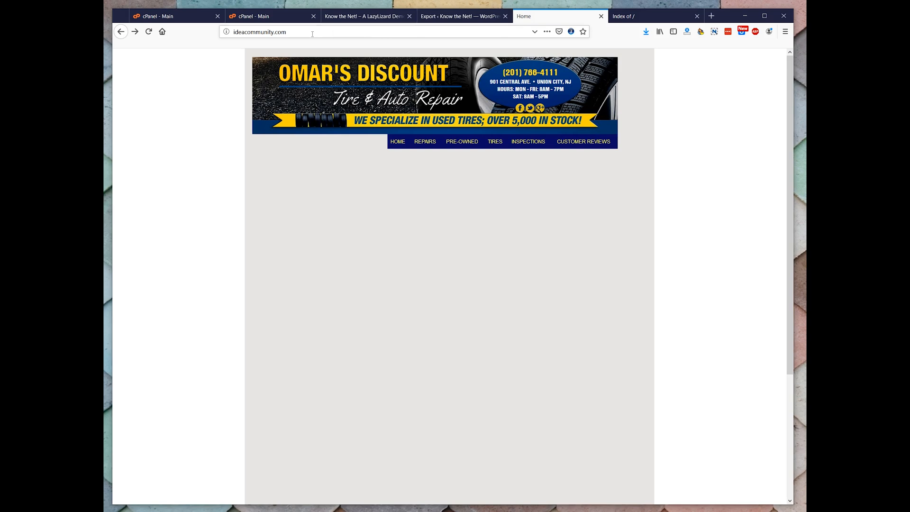
click(335, 16)
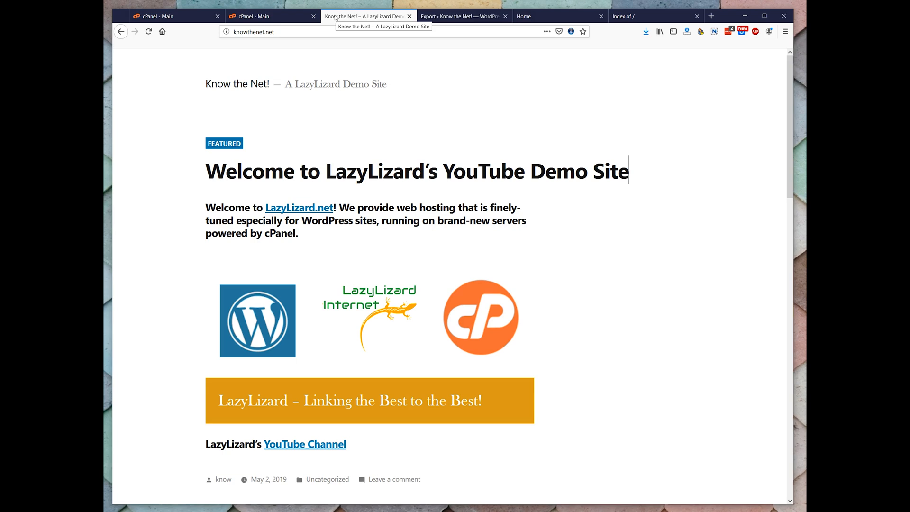
Open the public_html folder of the ideacommunity.com account in cPanel's File Manager and check the live destination site
click(271, 18)
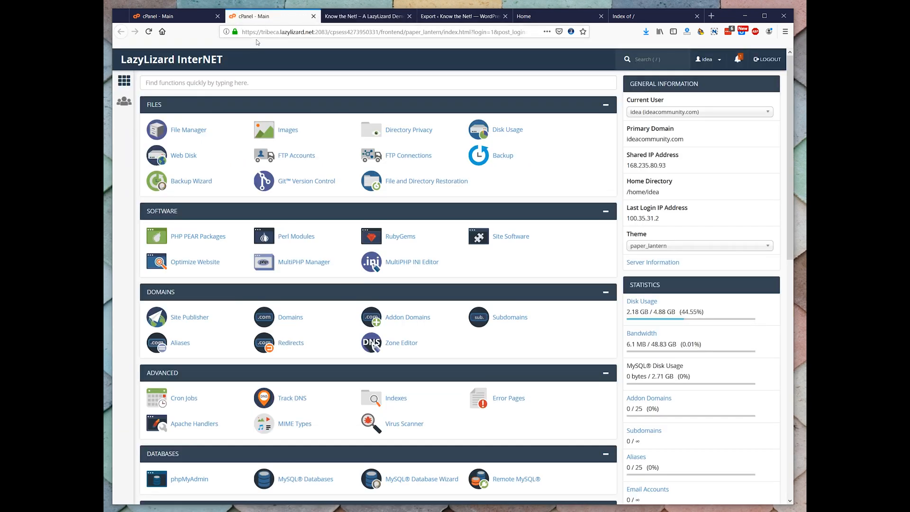
click(190, 129)
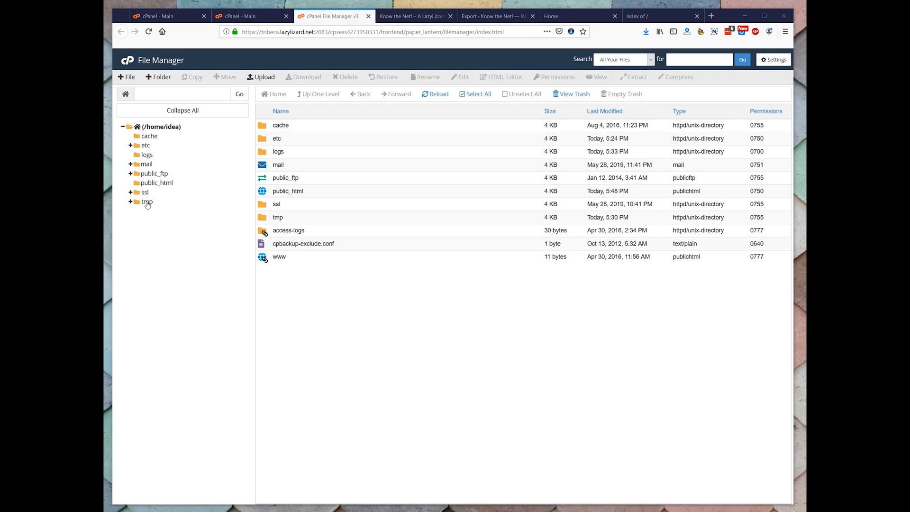
click(147, 184)
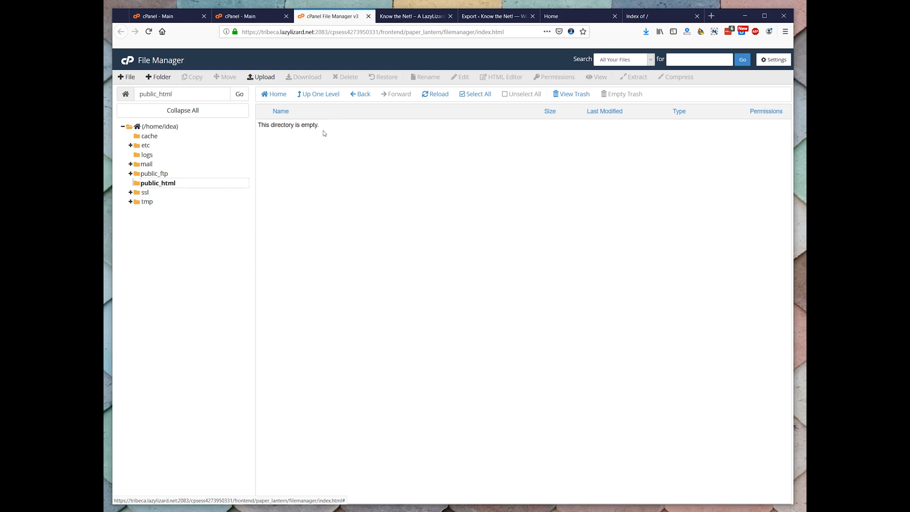
click(559, 16)
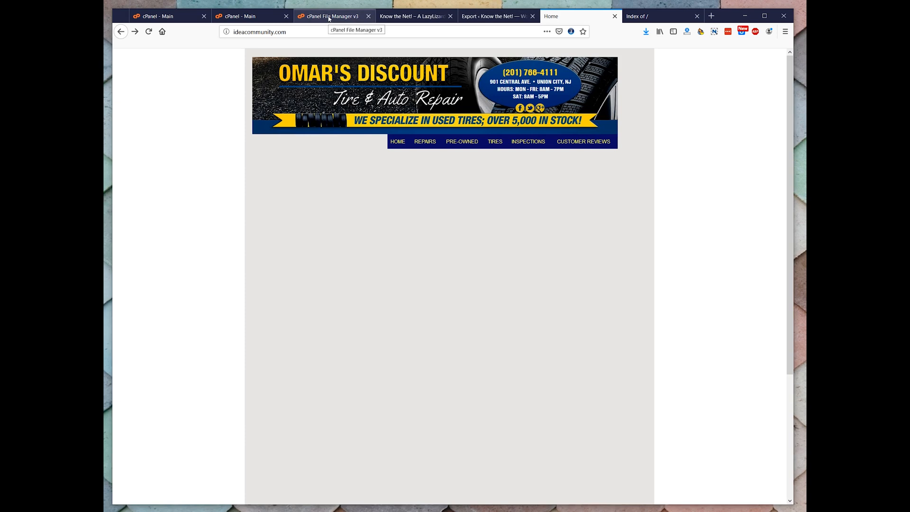
click(329, 18)
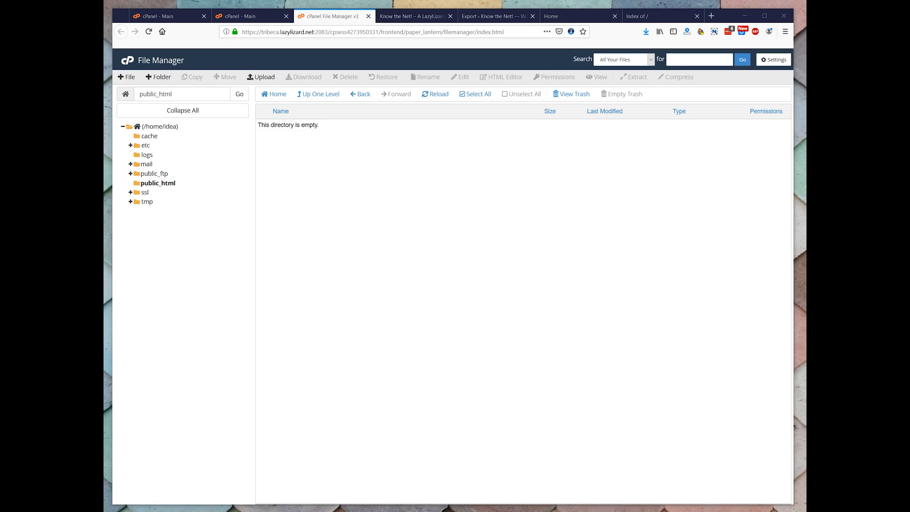
click(406, 211)
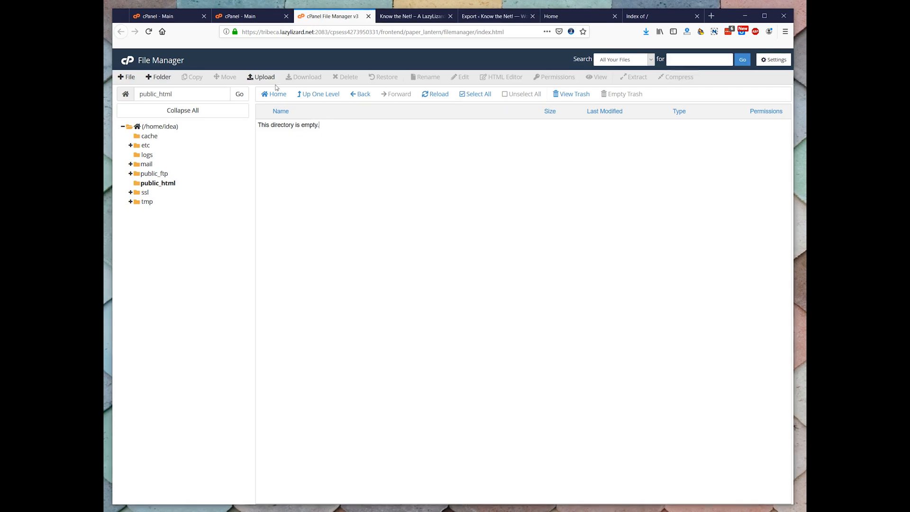
Upload wordpress-4.9.1.zip to public_html and refresh the folder's file listing
click(262, 76)
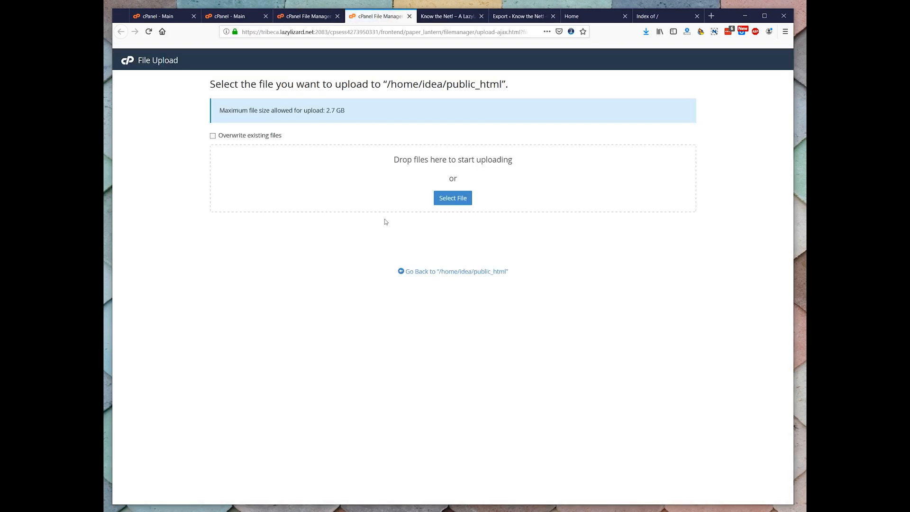
click(447, 199)
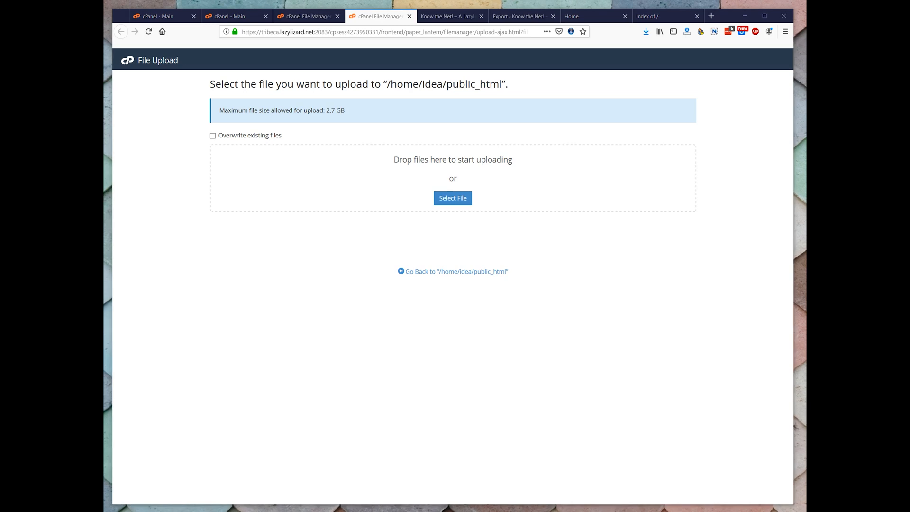
drag(909, 214, 559, 201)
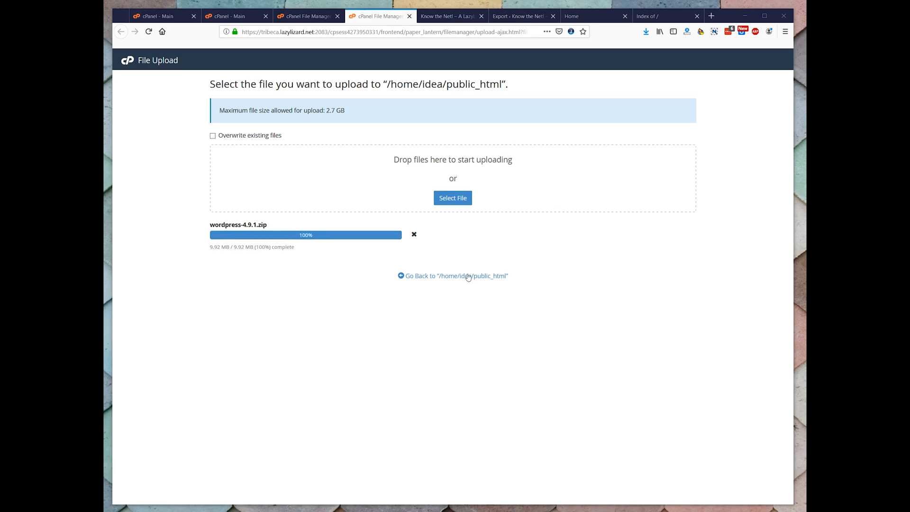
key(ctrl+w)
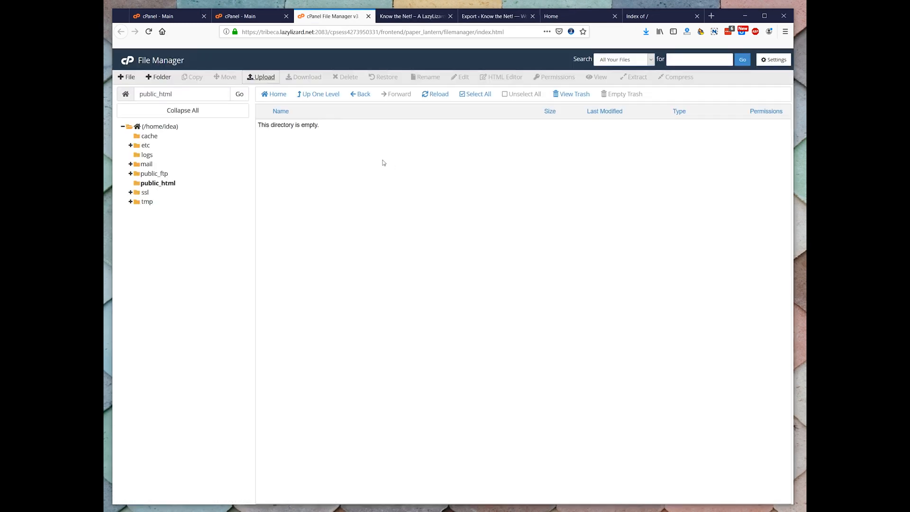
click(429, 95)
click(174, 183)
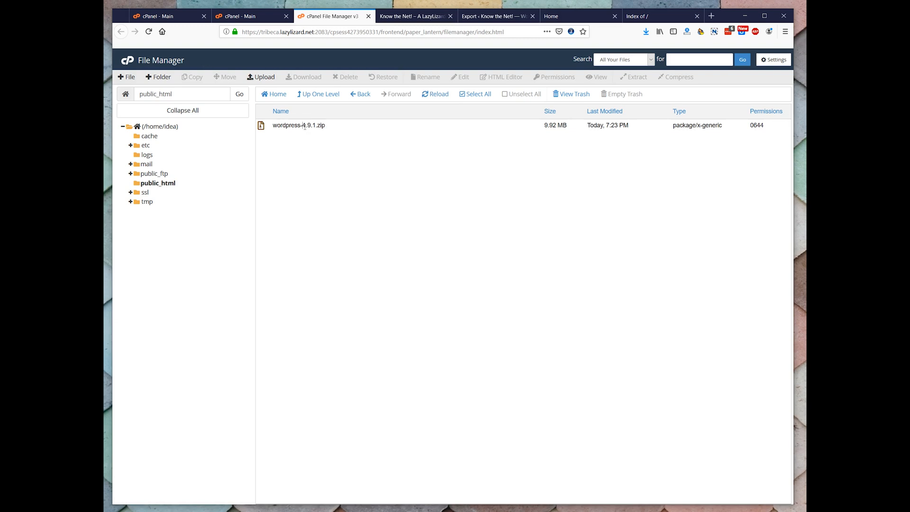
Extract wordpress-4.9.1.zip into /public_html and dismiss the extraction results
click(261, 125)
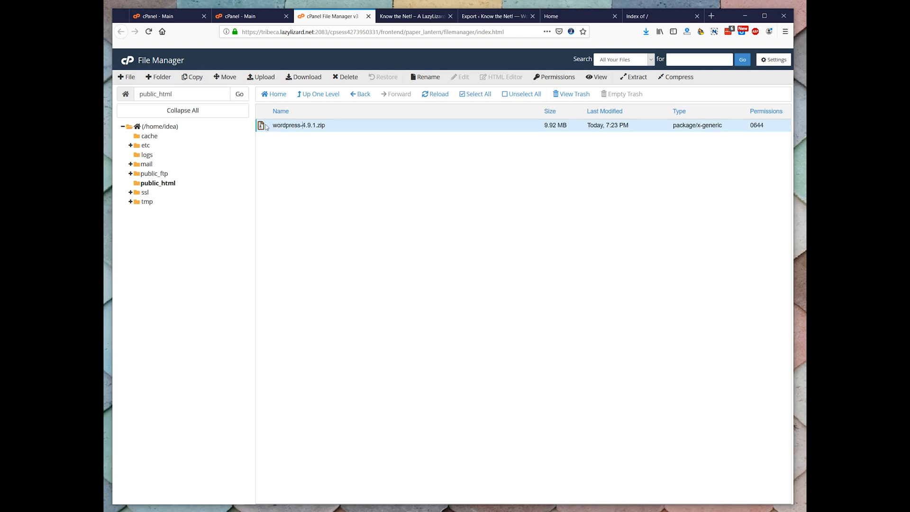
click(632, 77)
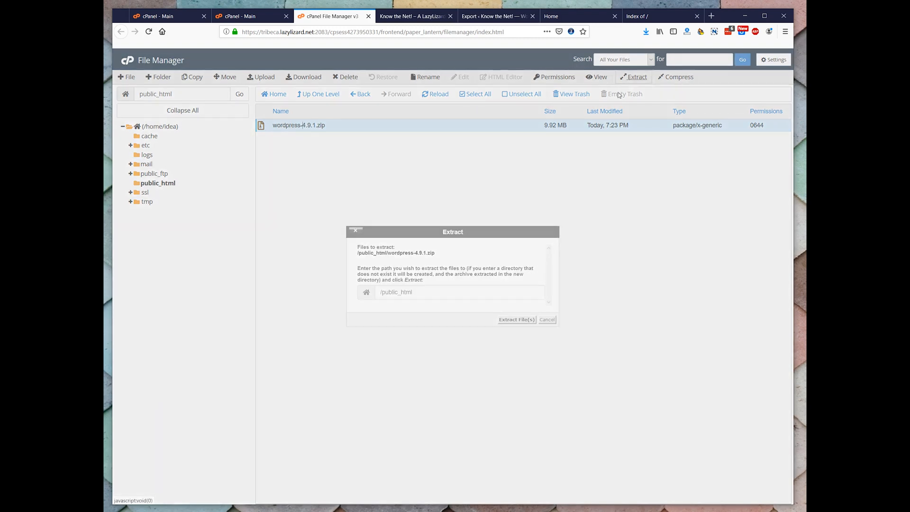
click(477, 312)
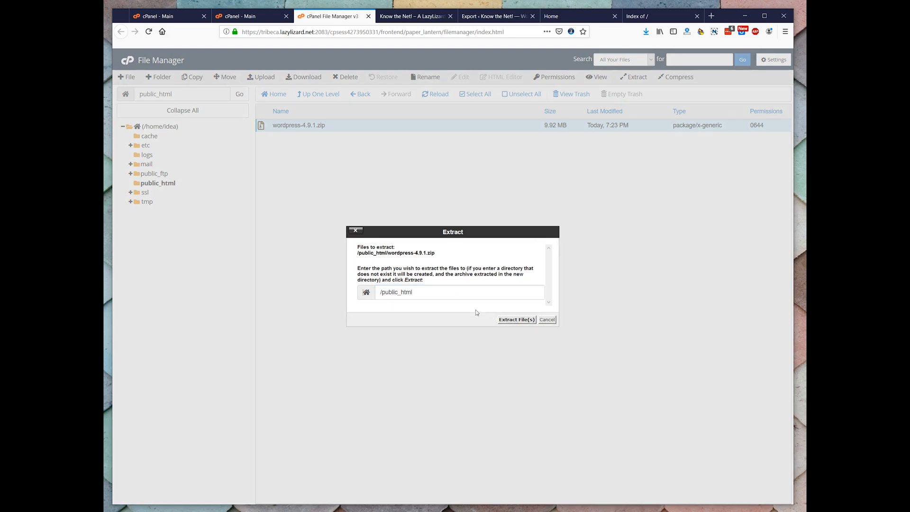
click(514, 320)
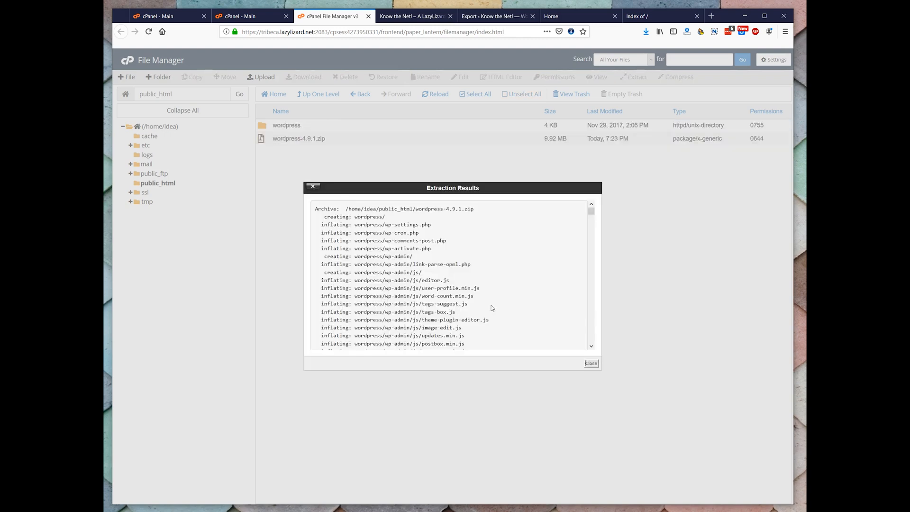
click(590, 363)
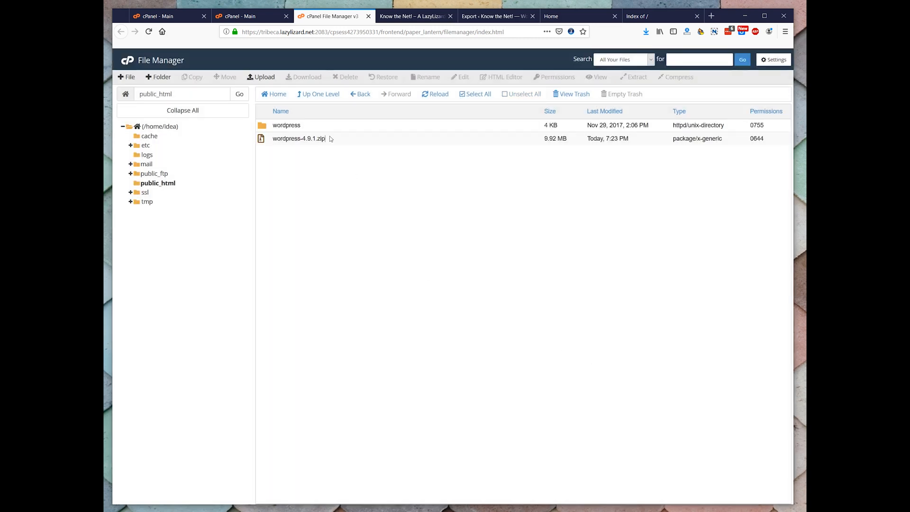
Permanently delete wordpress-4.9.1.zip from public_html, skipping the trash
click(259, 125)
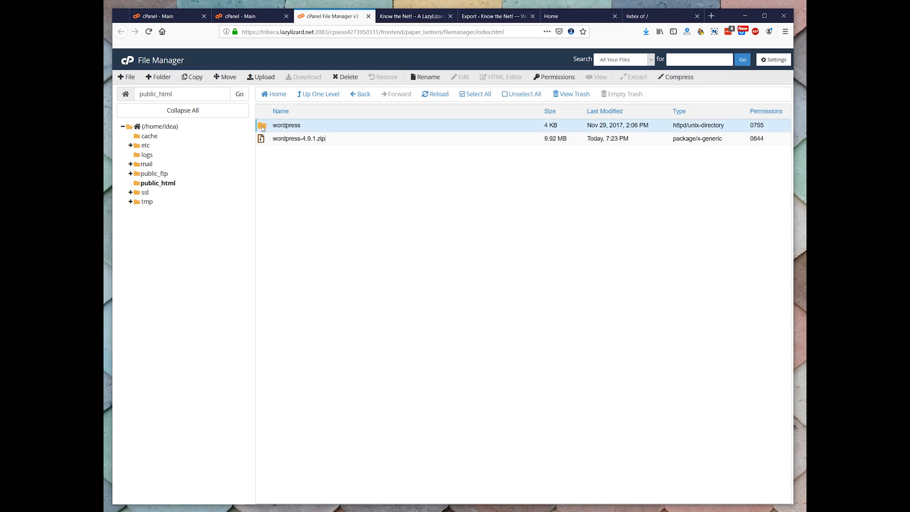
click(261, 138)
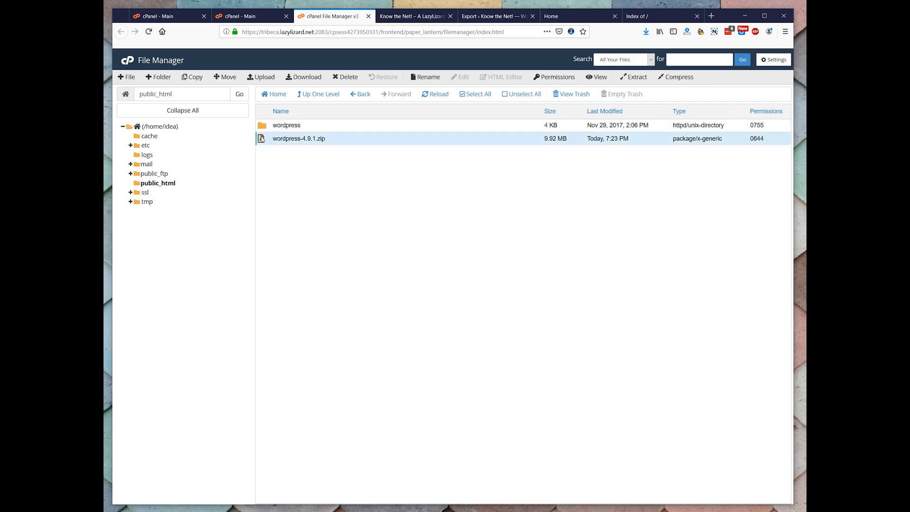
key(Delete)
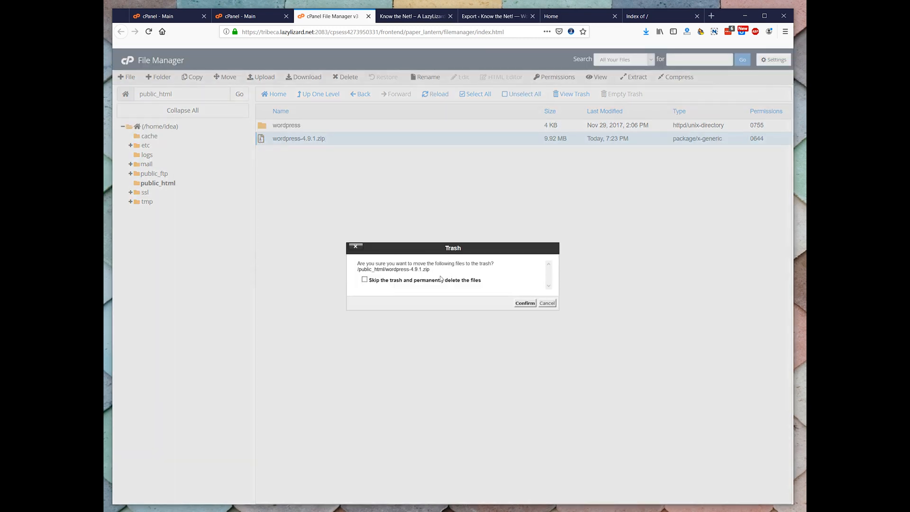
click(363, 280)
click(514, 303)
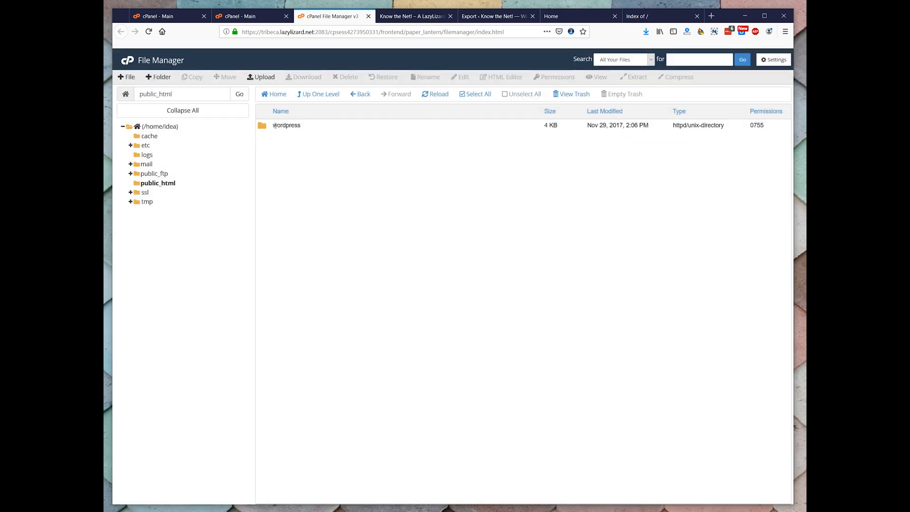
Move all files and folders inside the wordpress folder up into public_html
double_click(261, 127)
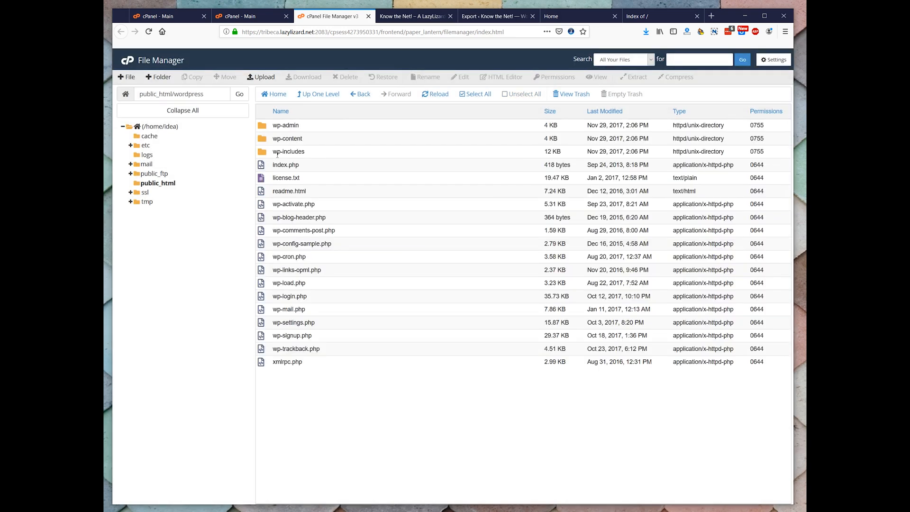
click(266, 128)
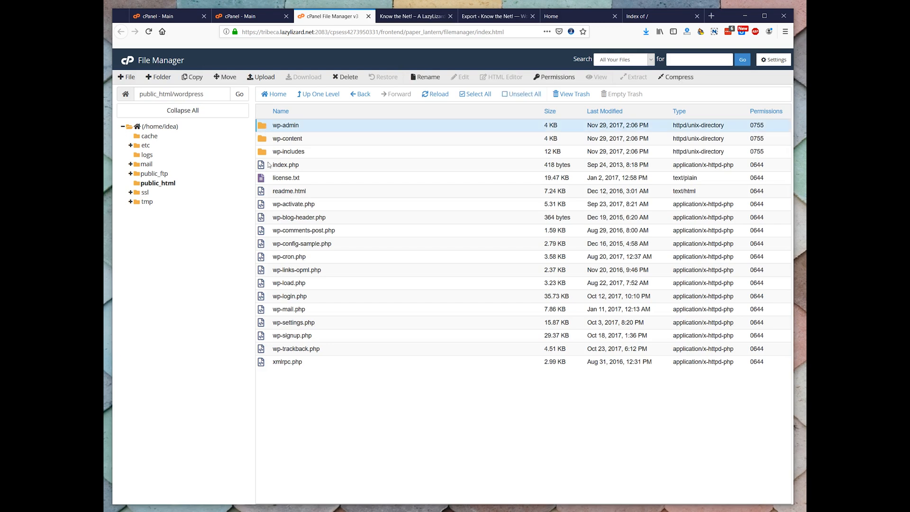
shift+click(265, 362)
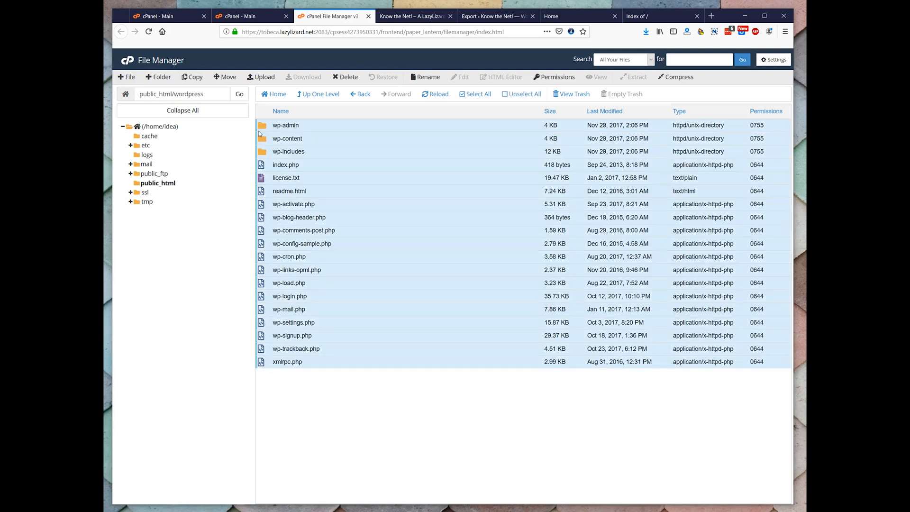
drag(261, 127, 159, 182)
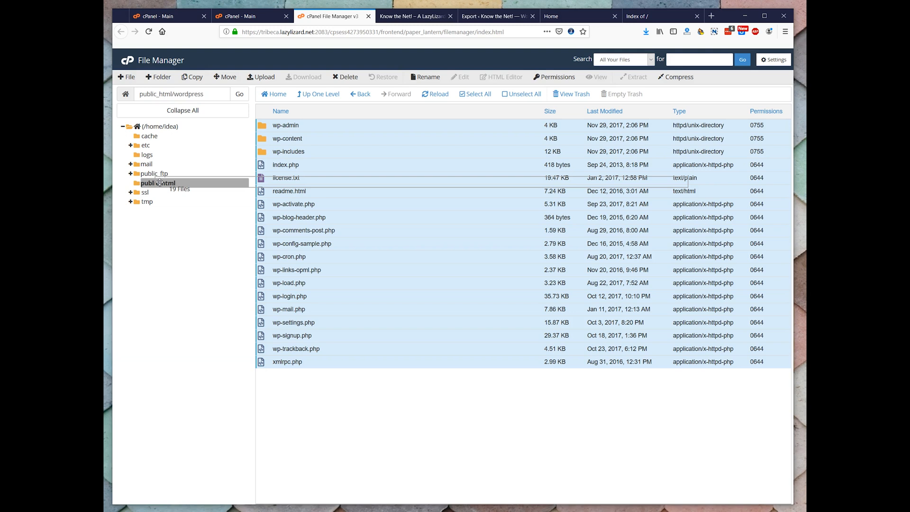
drag(159, 183, 160, 183)
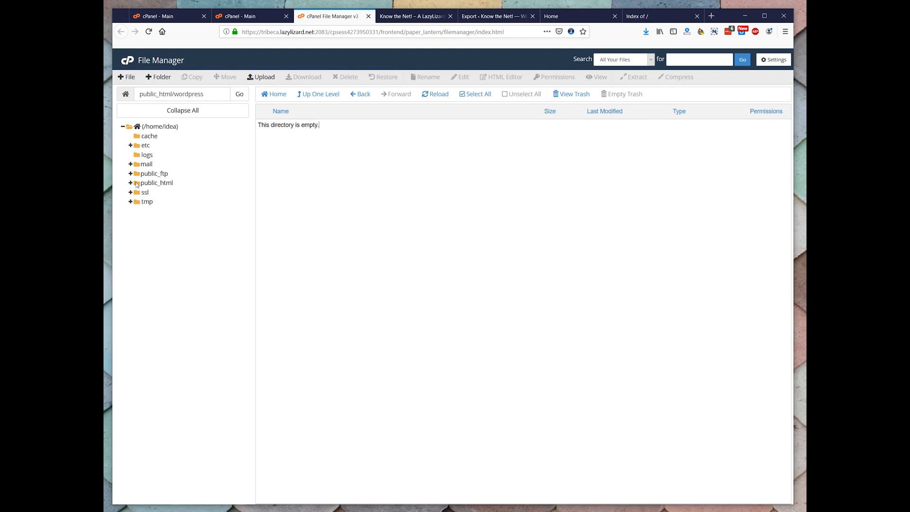
Permanently delete the emptied wordpress folder from public_html, skipping the trash
click(142, 184)
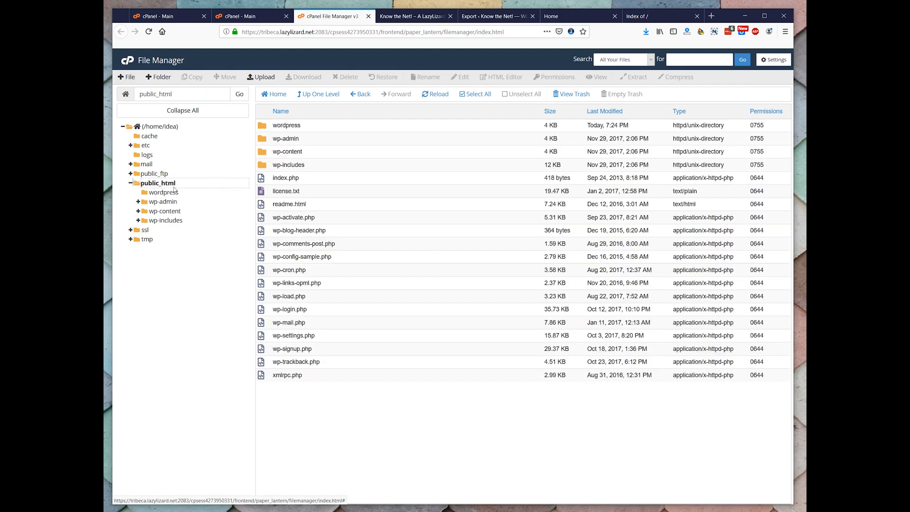
click(263, 126)
key(Delete)
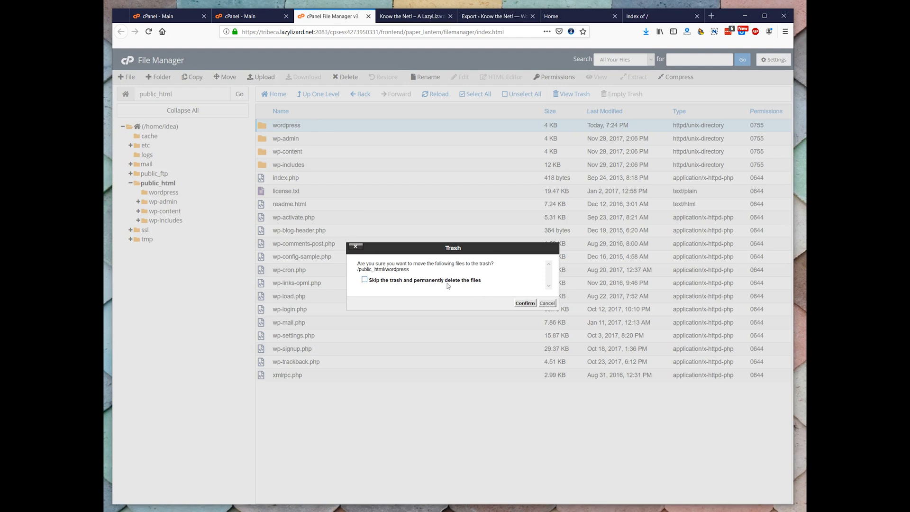
click(364, 280)
click(525, 302)
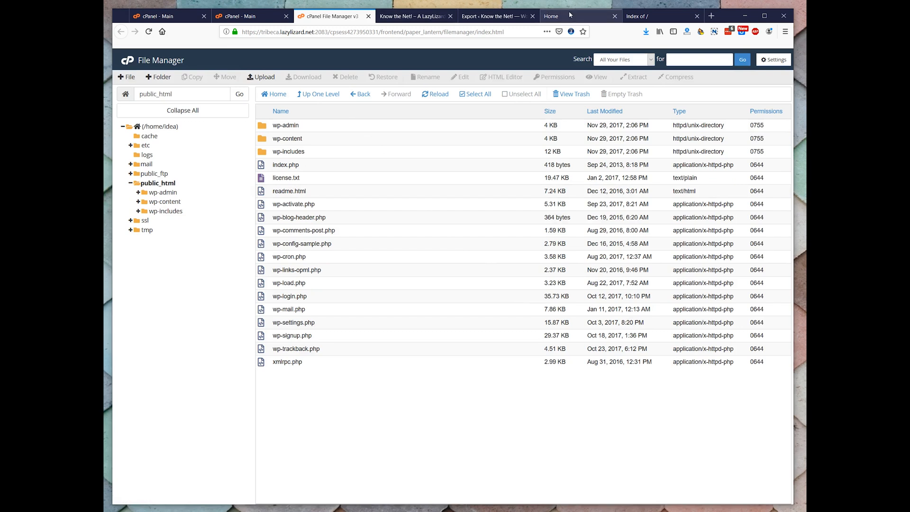
Create a MySQL database named idea (idea_idea) in the ideacommunity.com cPanel account and return to the database overview
click(490, 17)
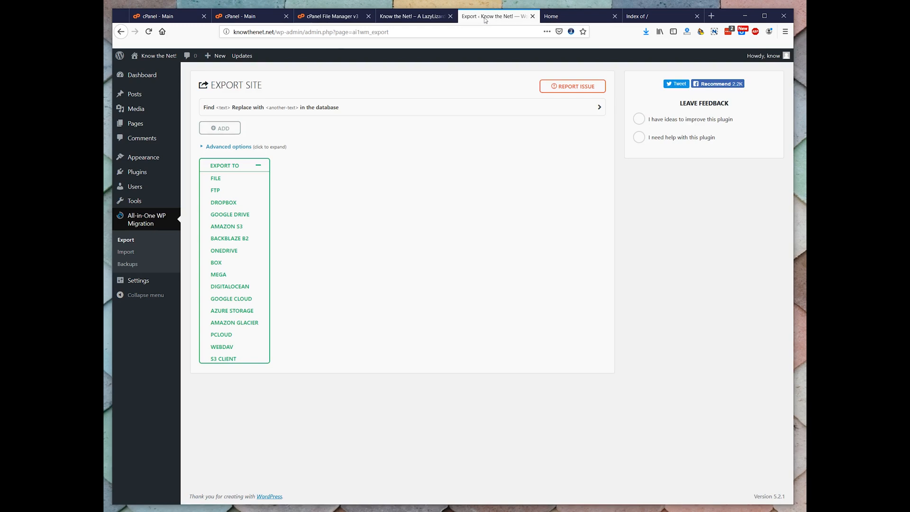
click(320, 15)
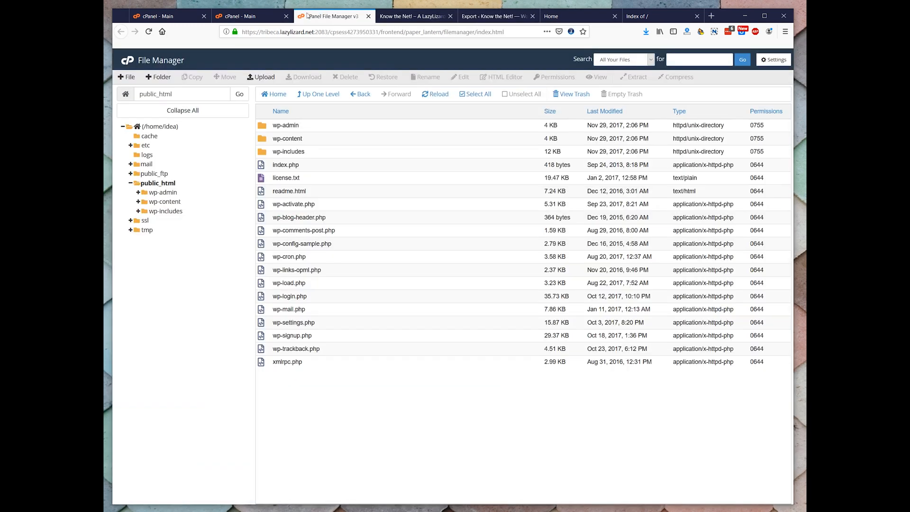
click(268, 17)
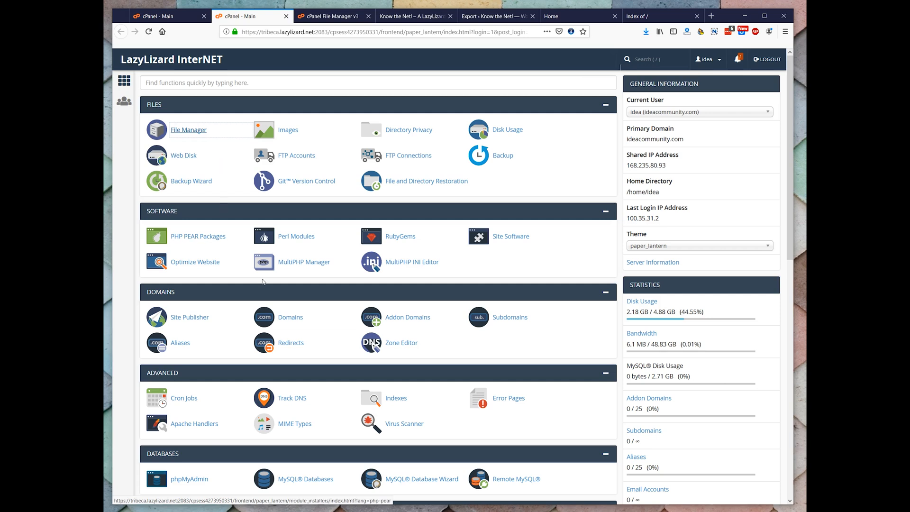
scroll(327, 348, down, 2)
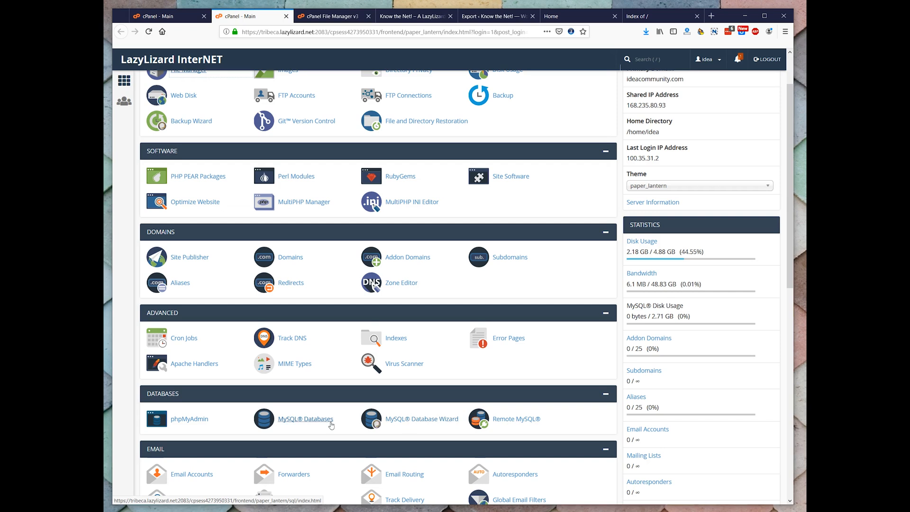
click(316, 420)
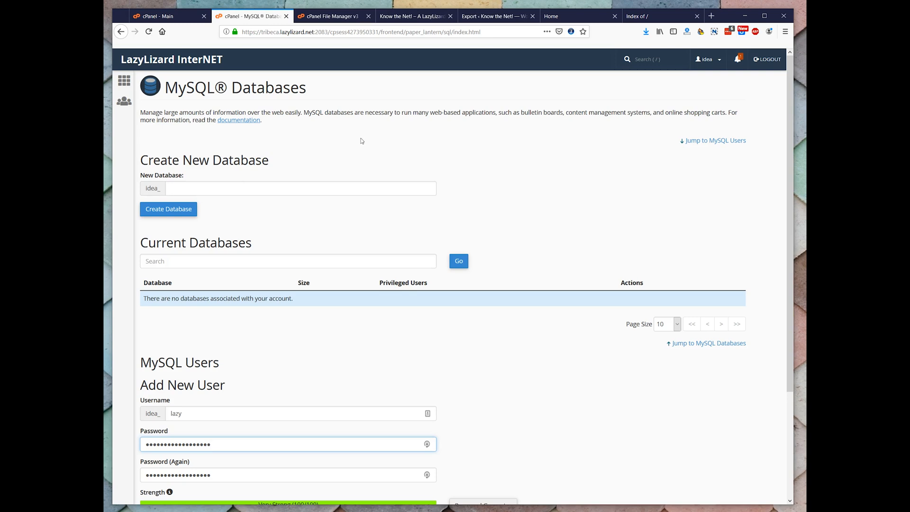
click(193, 185)
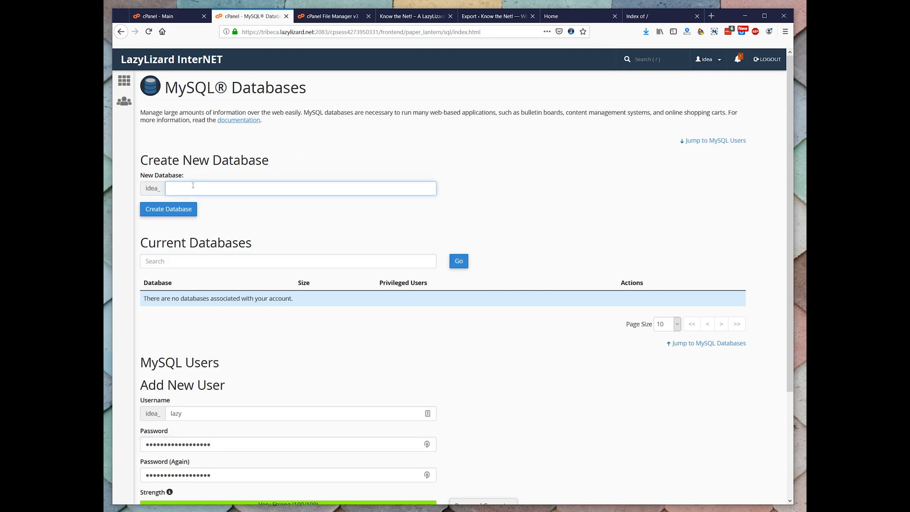
text(idea)
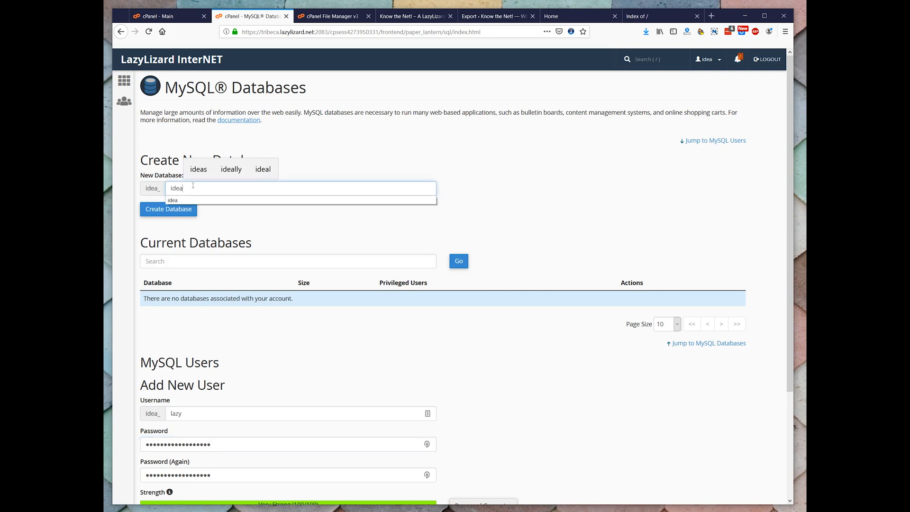
click(189, 209)
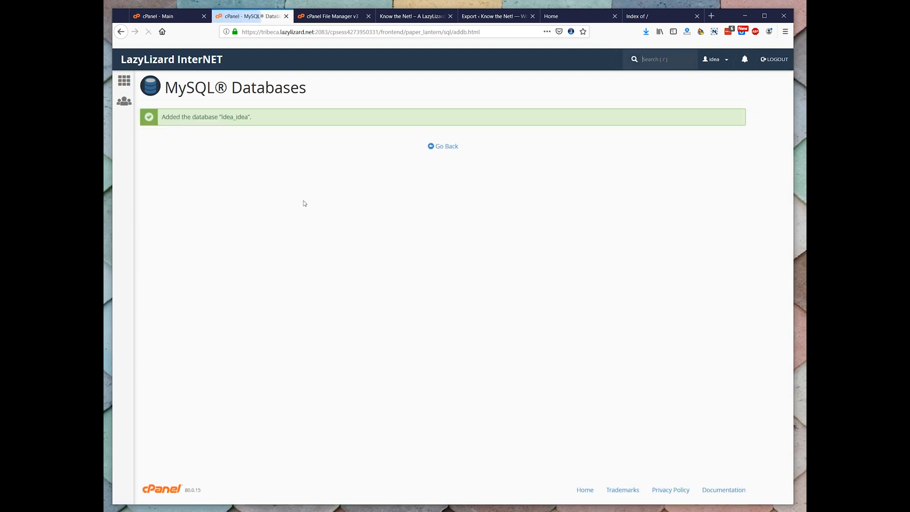
click(431, 146)
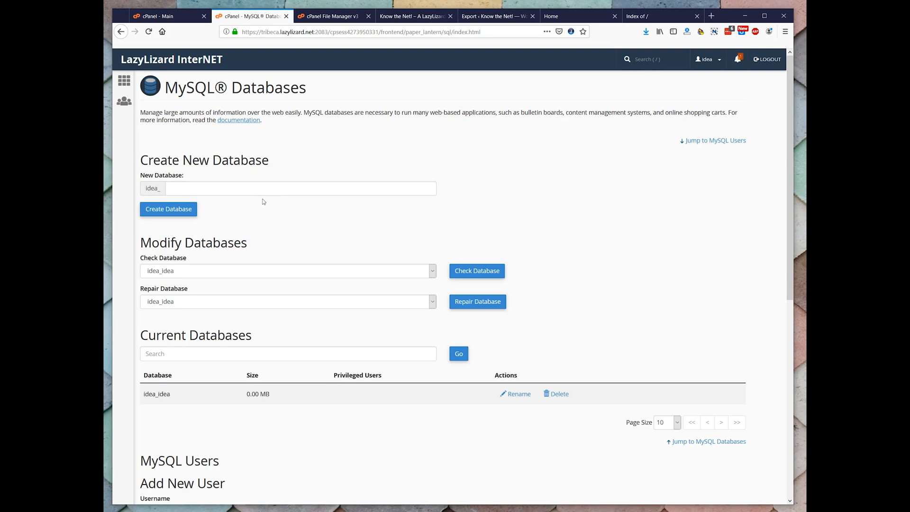
Create a MySQL user named idea (idea_idea) with the database user's password entered twice, and decline saving the login to LastPass
scroll(264, 203, down, 1)
scroll(264, 203, down, 3)
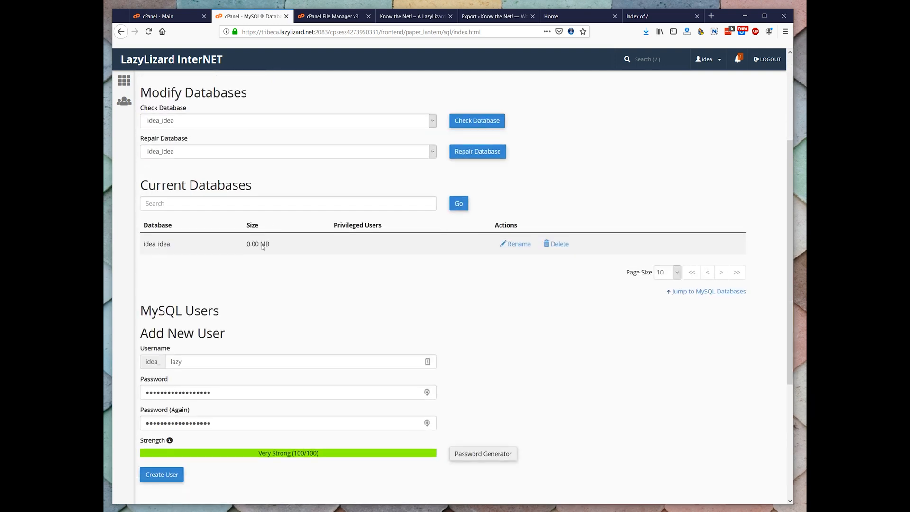
double_click(175, 361)
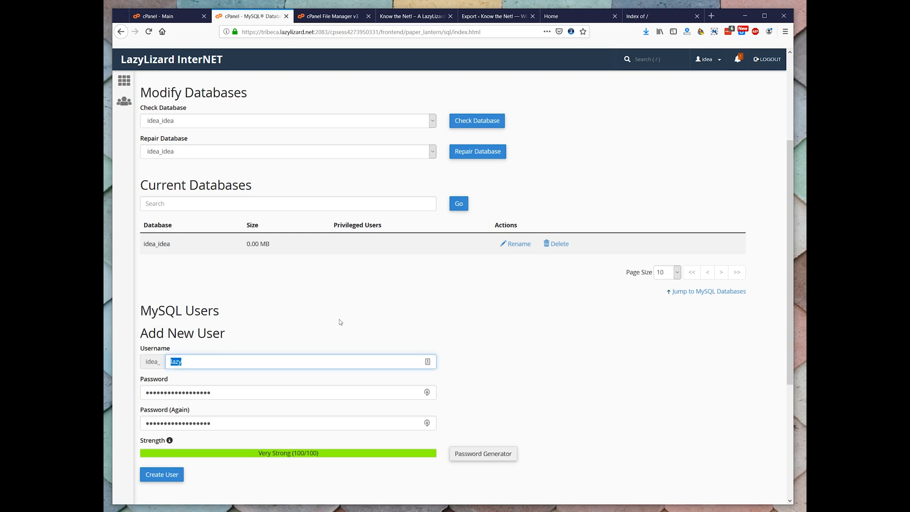
text(idea)
key(Tab)
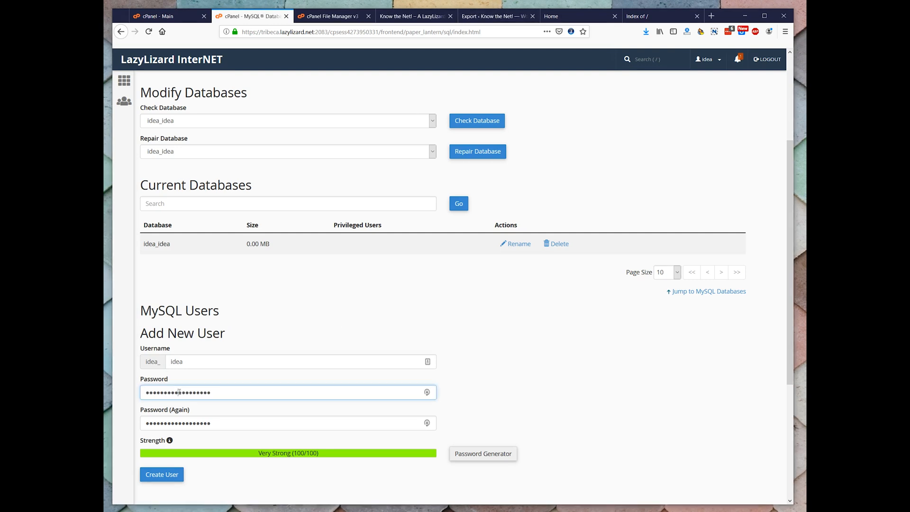
key(ctrl+v)
key(Tab)
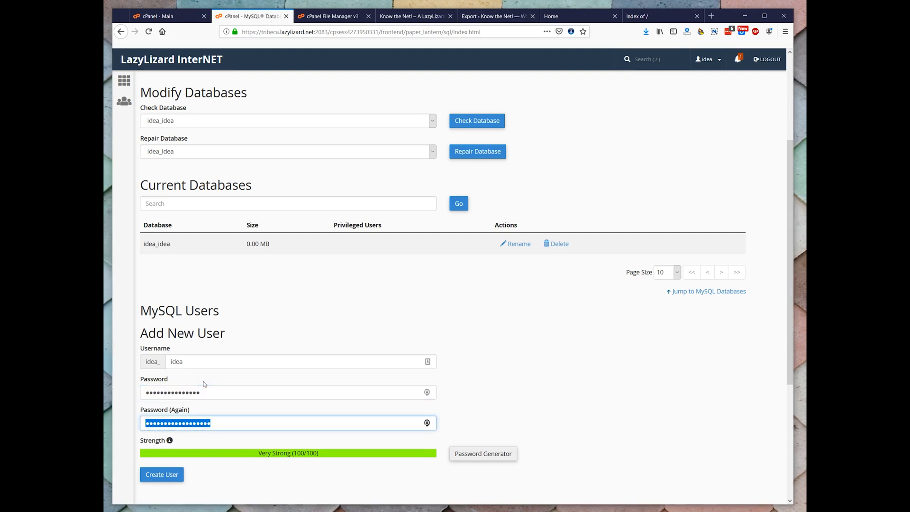
key(ctrl+v)
click(153, 477)
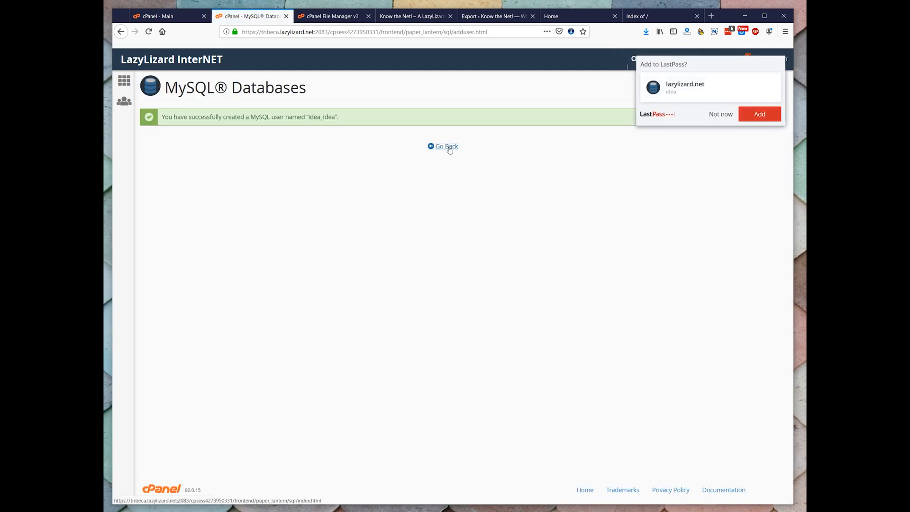
click(433, 147)
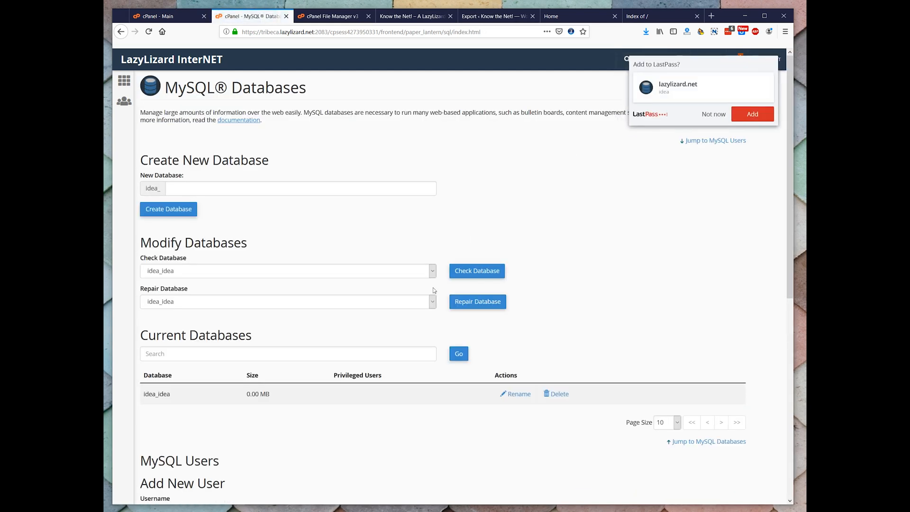
click(715, 115)
Add user idea_idea to database idea_idea with all privileges, save, and review the entry in the database overview
scroll(471, 370, down, 6)
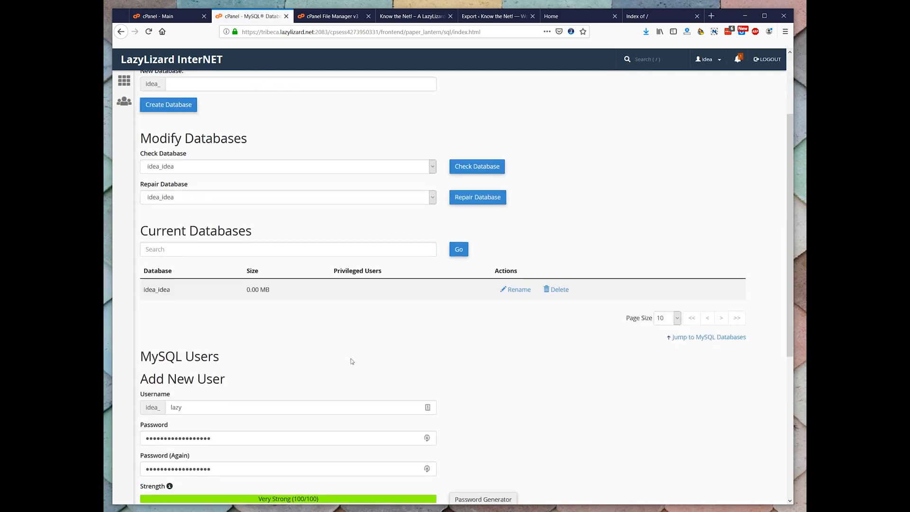
scroll(263, 402, down, 1)
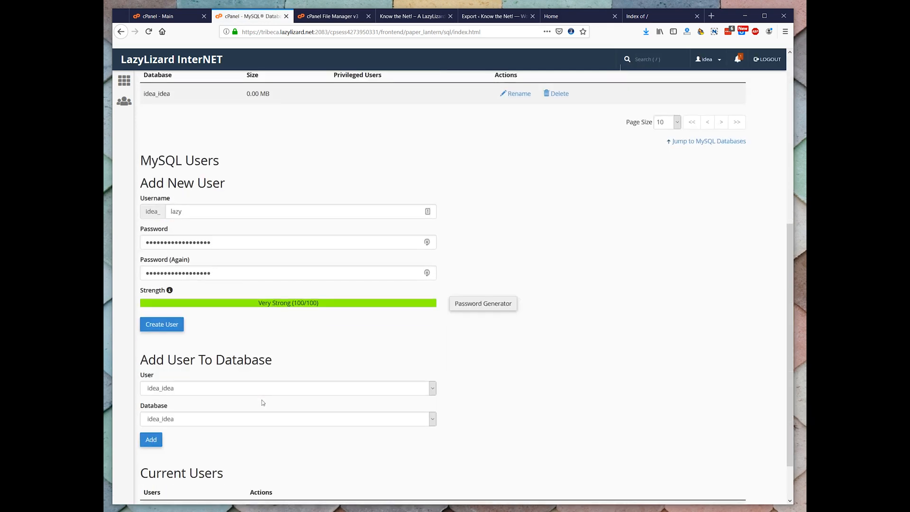
scroll(262, 403, down, 2)
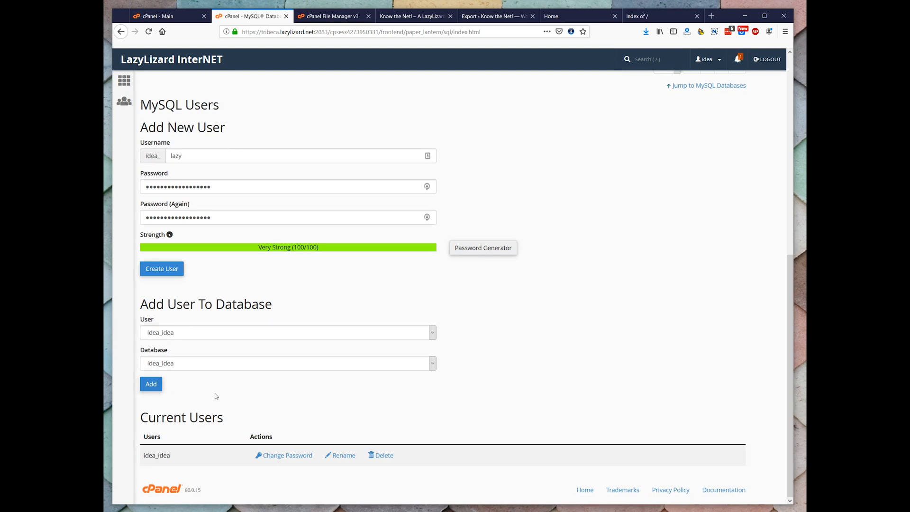
click(151, 384)
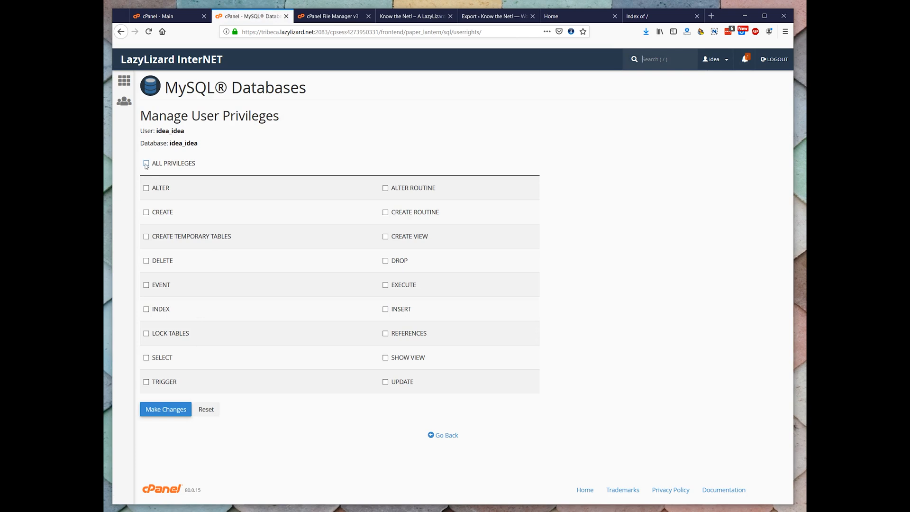
click(146, 163)
click(157, 408)
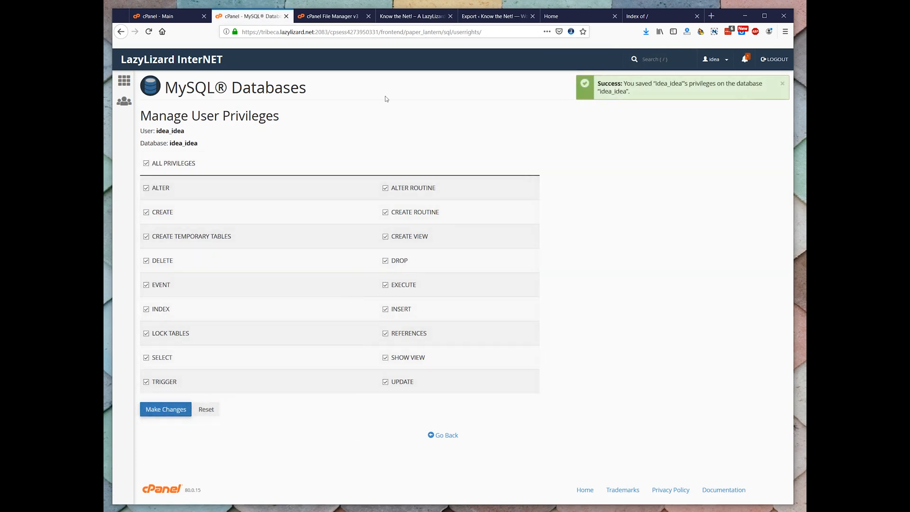
click(435, 435)
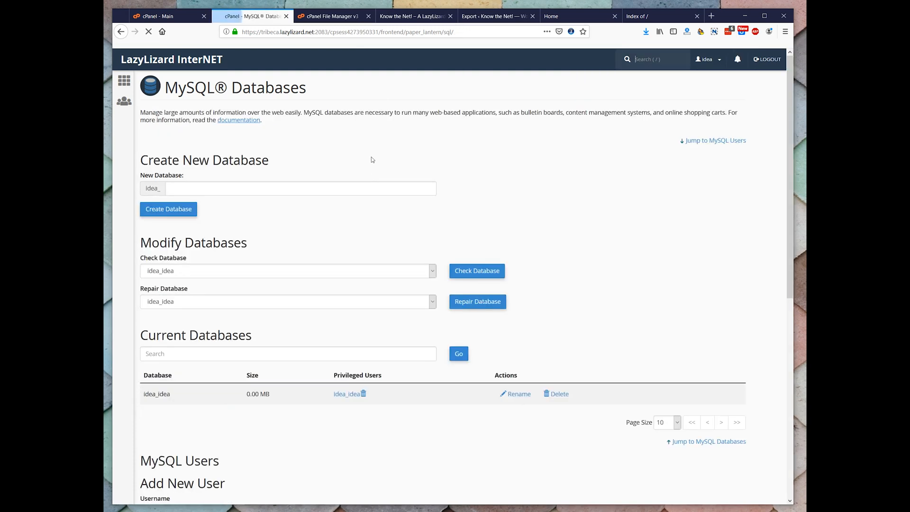
scroll(522, 274, down, 2)
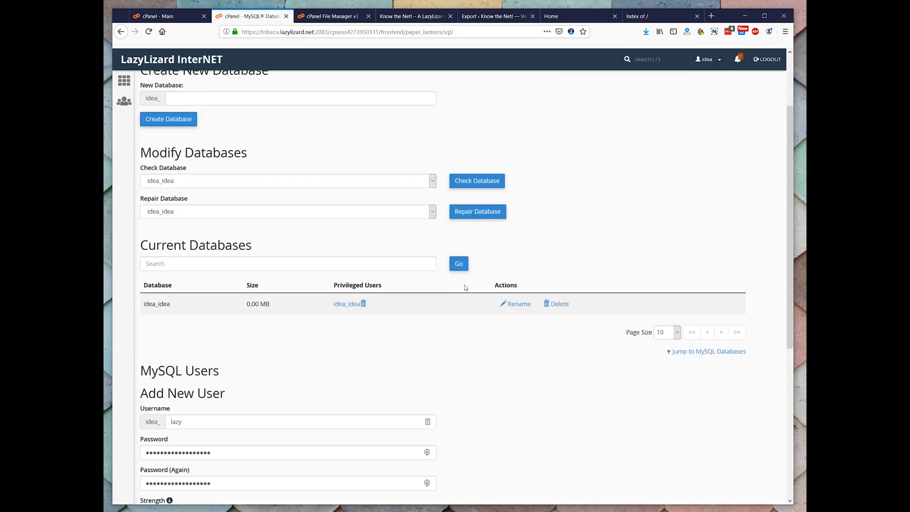
scroll(466, 287, down, 2)
scroll(470, 279, up, 4)
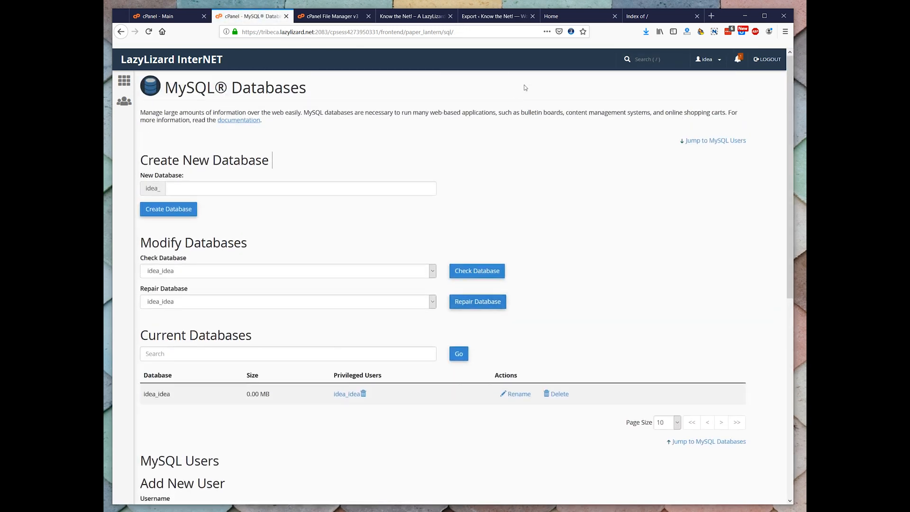
Reload ideacommunity.com, choose English (United States) for the WordPress setup, and proceed to the database connection form
click(553, 18)
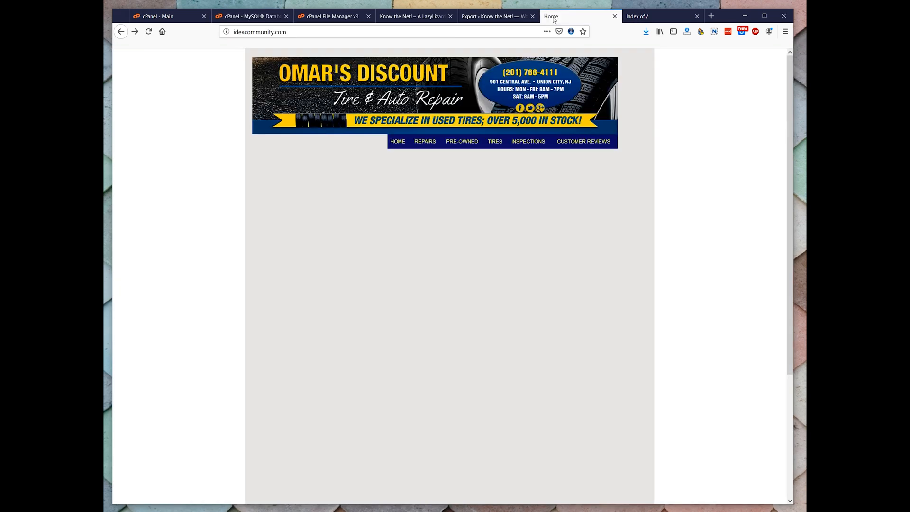
click(151, 34)
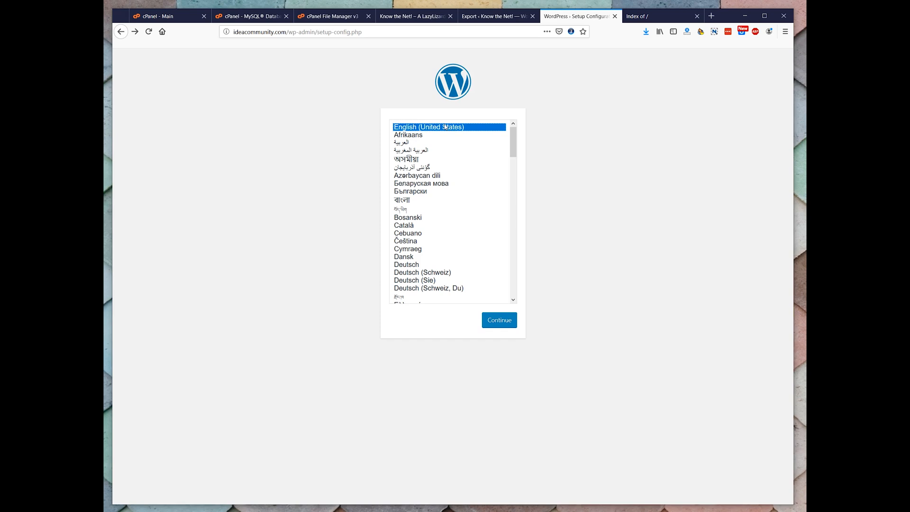
click(503, 321)
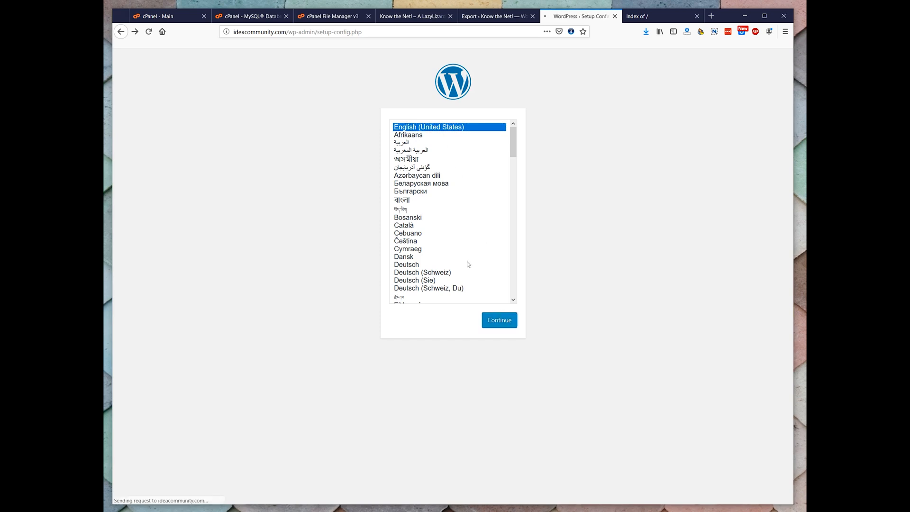
click(322, 285)
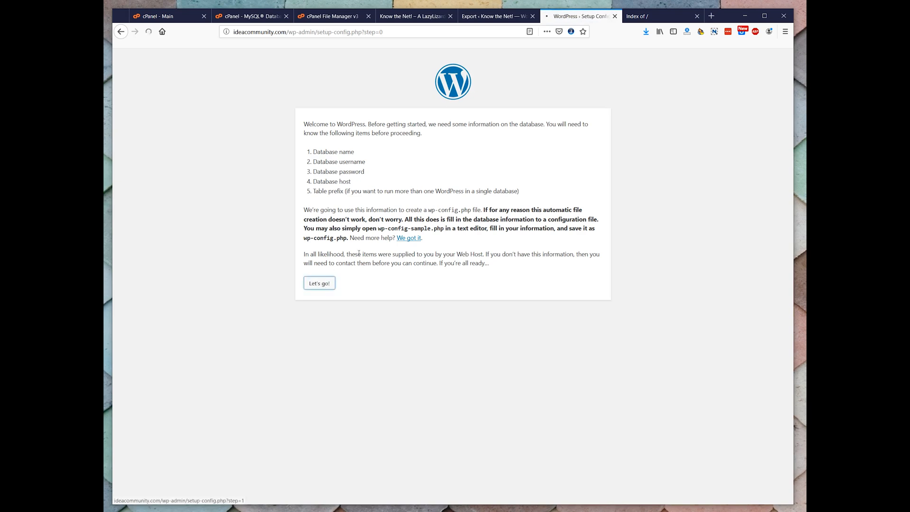
Submit the database connection details with database name idea_idea, username idea_idea and the database user's password, keeping the default host and table prefix
double_click(392, 146)
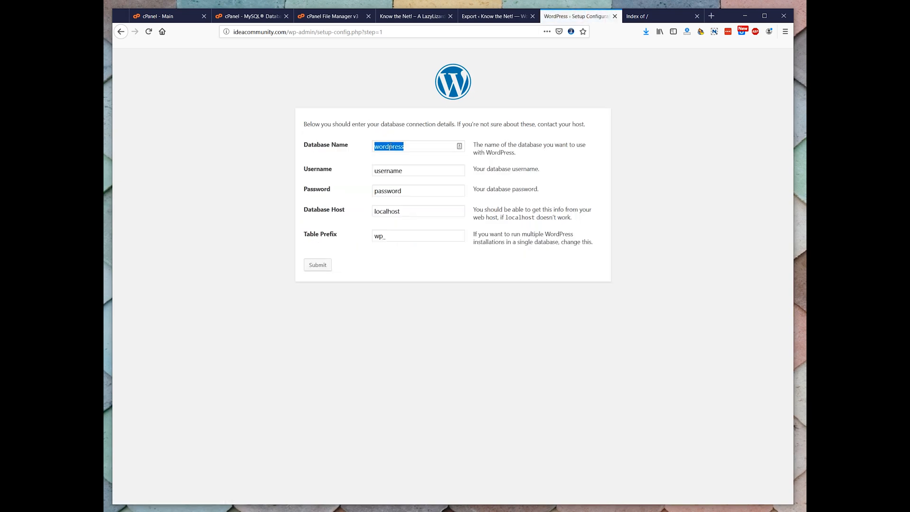
text(idea_idea)
key(Tab)
text(idea_idea)
key(Tab)
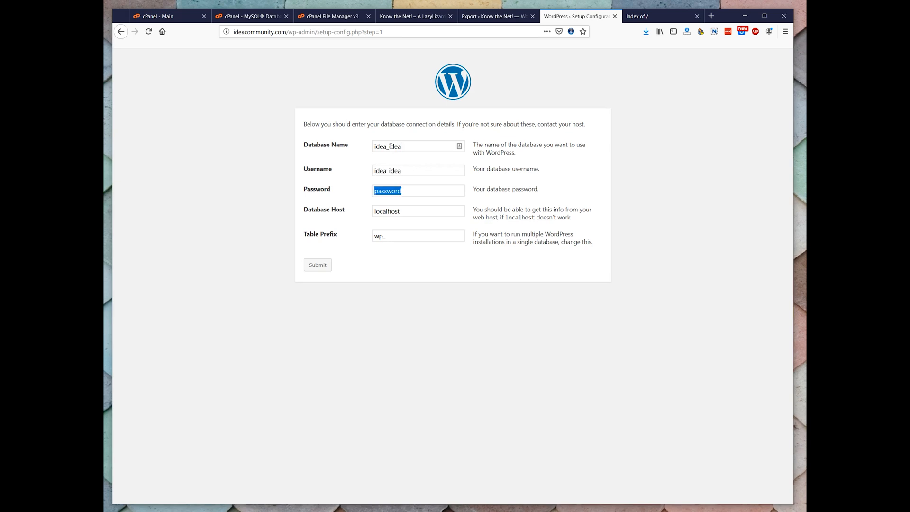
key(ctrl+v)
key(Tab)
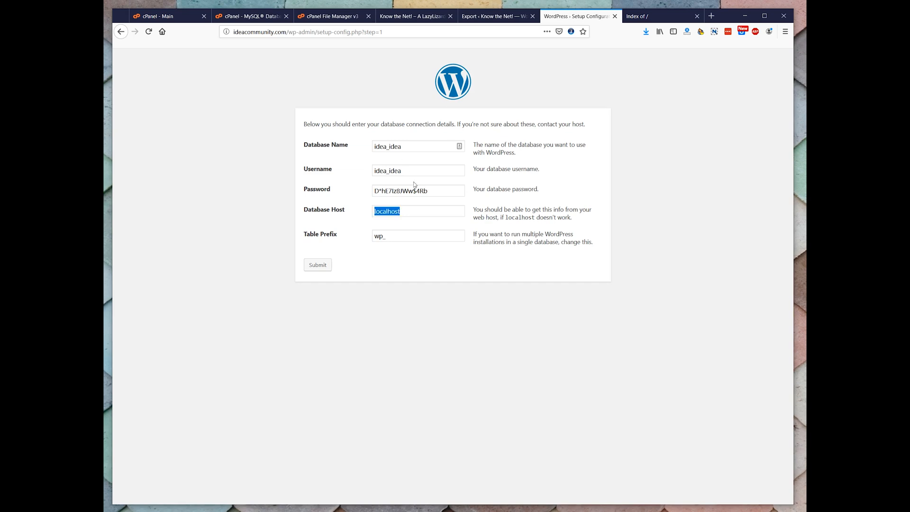
key(Tab)
click(396, 234)
click(317, 264)
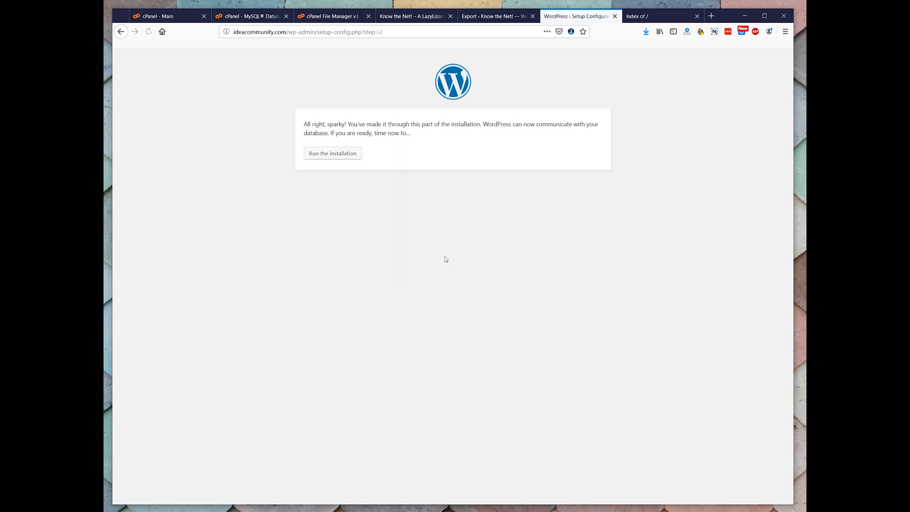
Run the WordPress installation and fill in the site title Idea Community! and the administrator's username
click(323, 154)
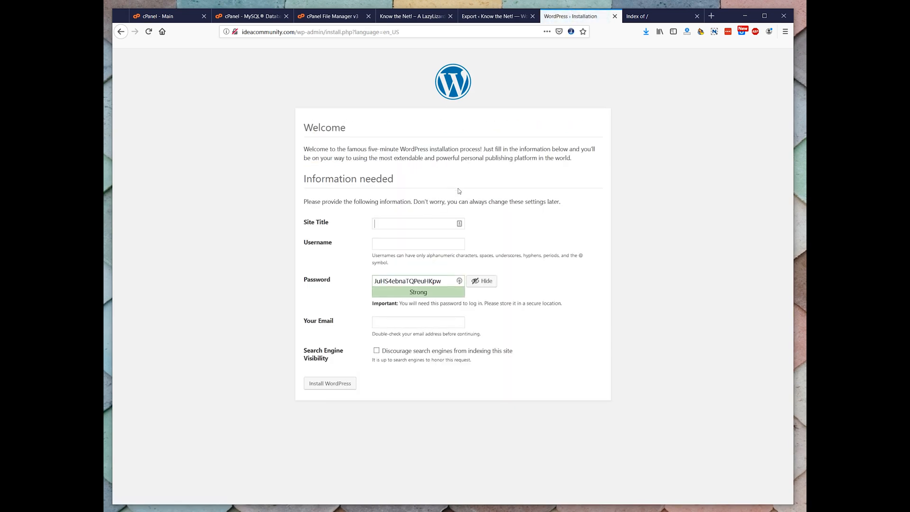
text(Idea Community!)
key(Tab)
text(jon)
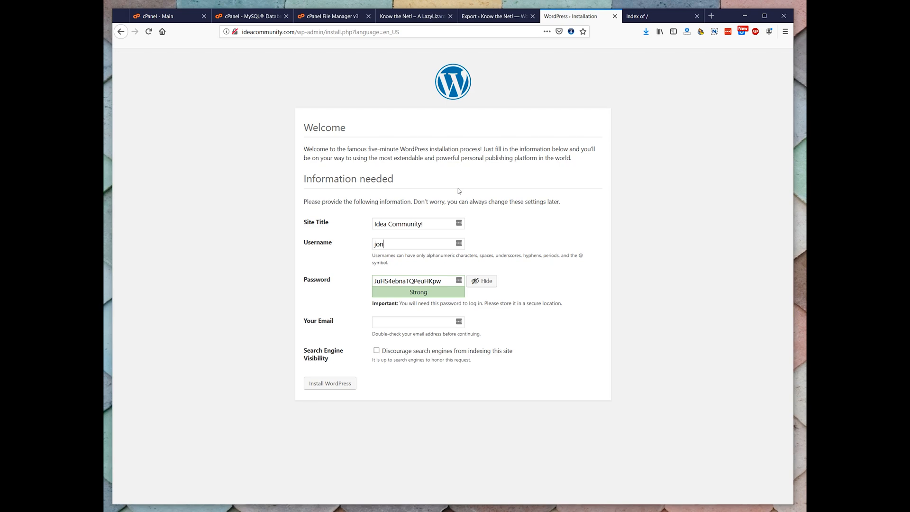
text(athan)
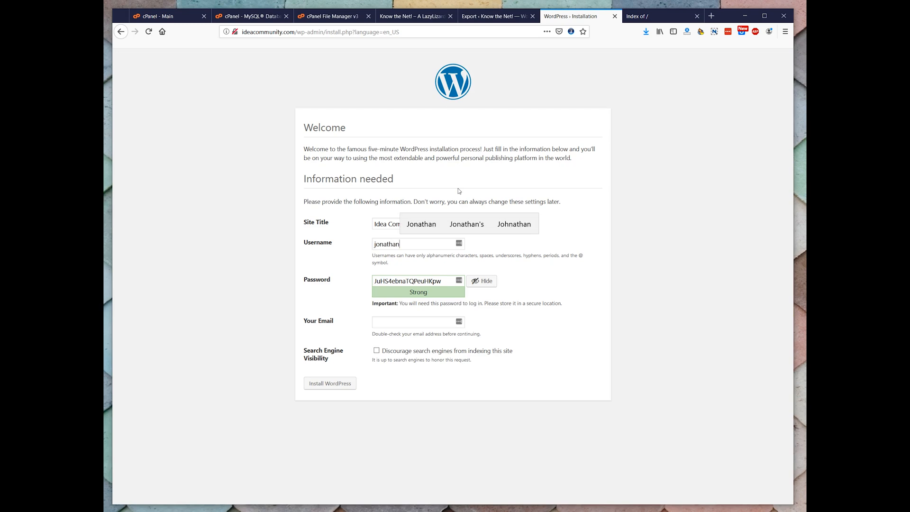
Replace the generated password with the administrator's own password, fill in the contact e-mail, and install WordPress
click(403, 279)
double_click(402, 280)
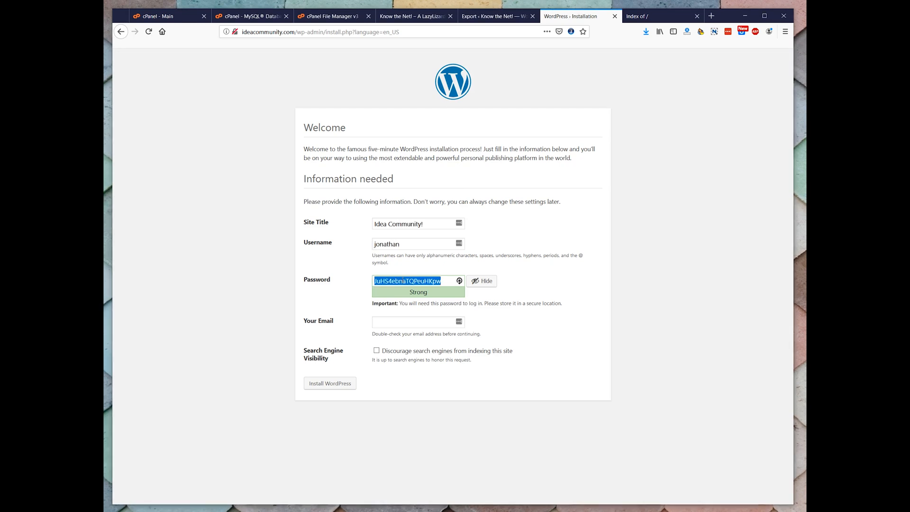
key(ctrl+v)
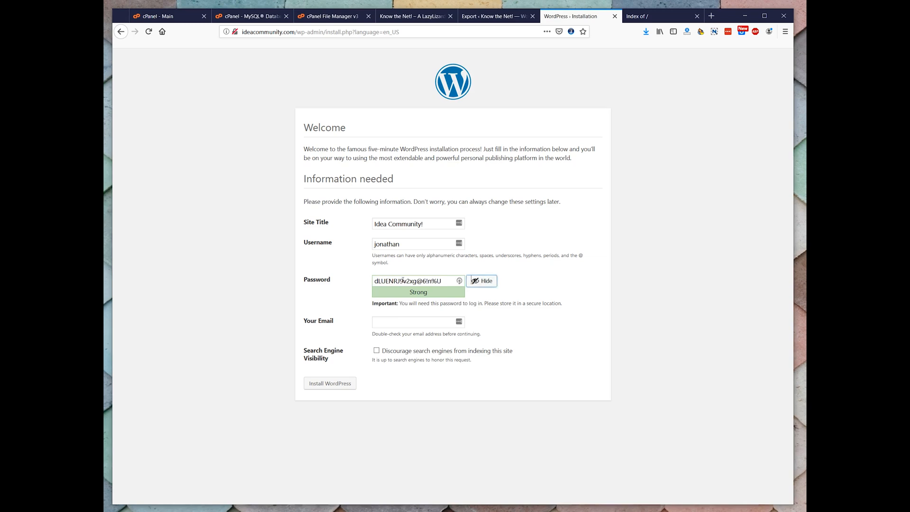
click(391, 323)
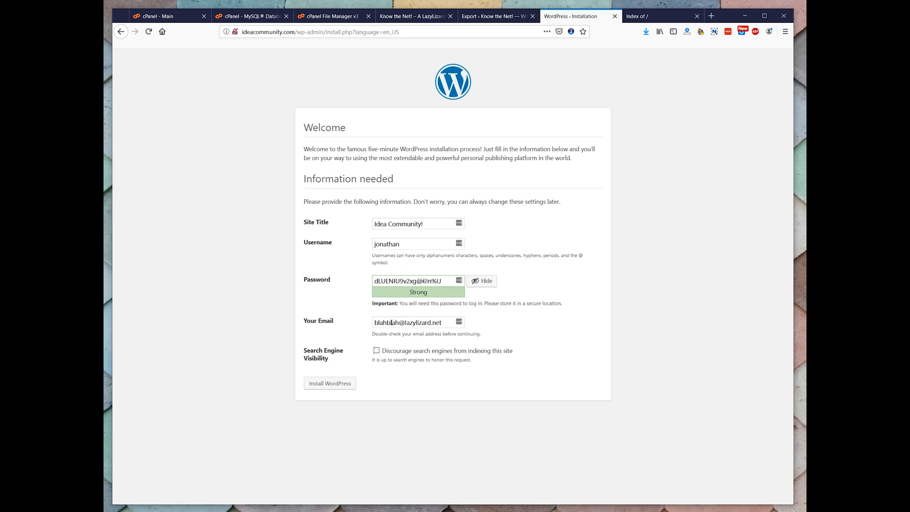
click(341, 383)
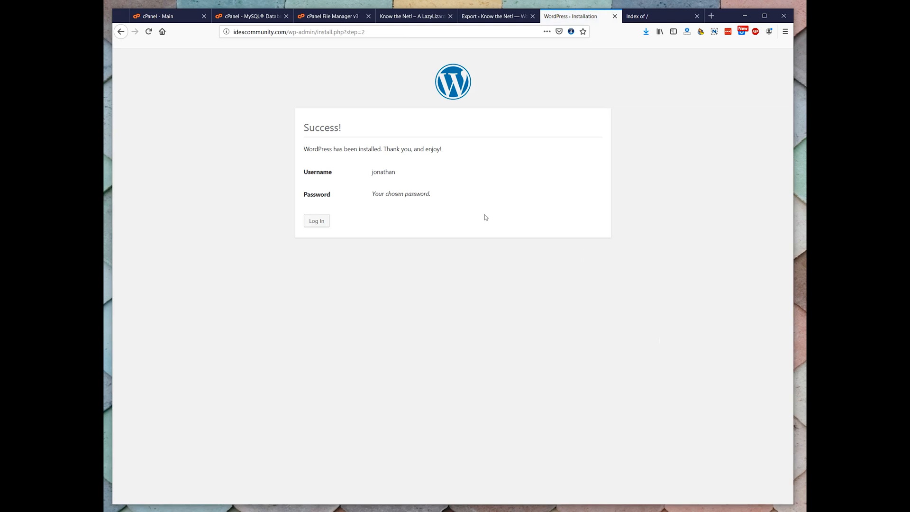
Log in to the new ideacommunity.com WordPress site with the administrator's username and account password
click(315, 220)
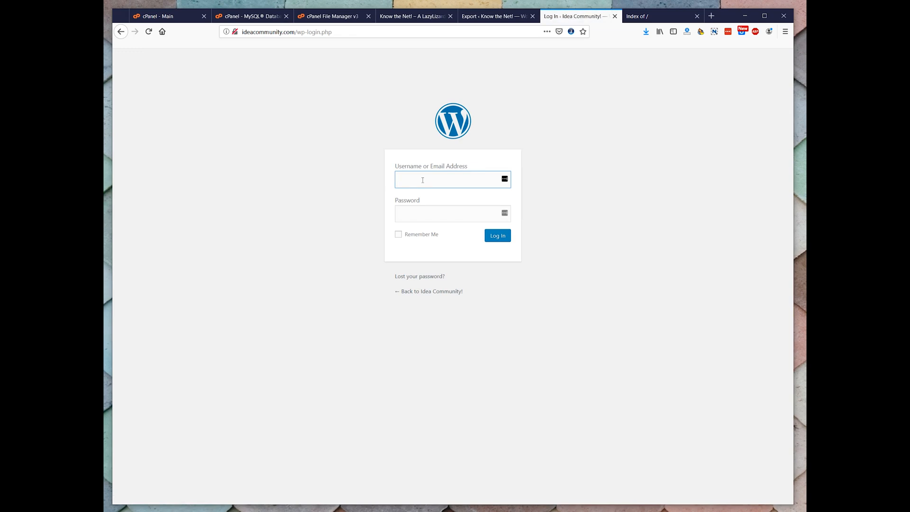
text(jonathan)
key(Tab)
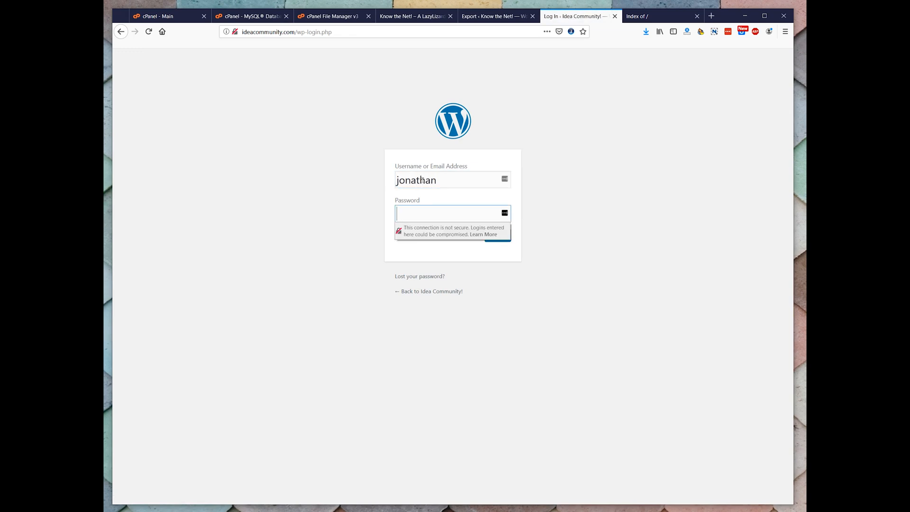
key(ctrl+v)
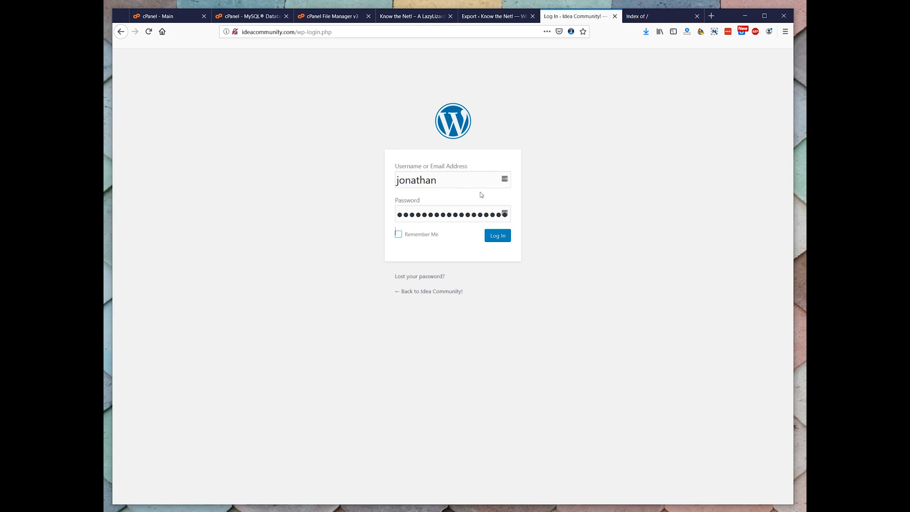
click(495, 239)
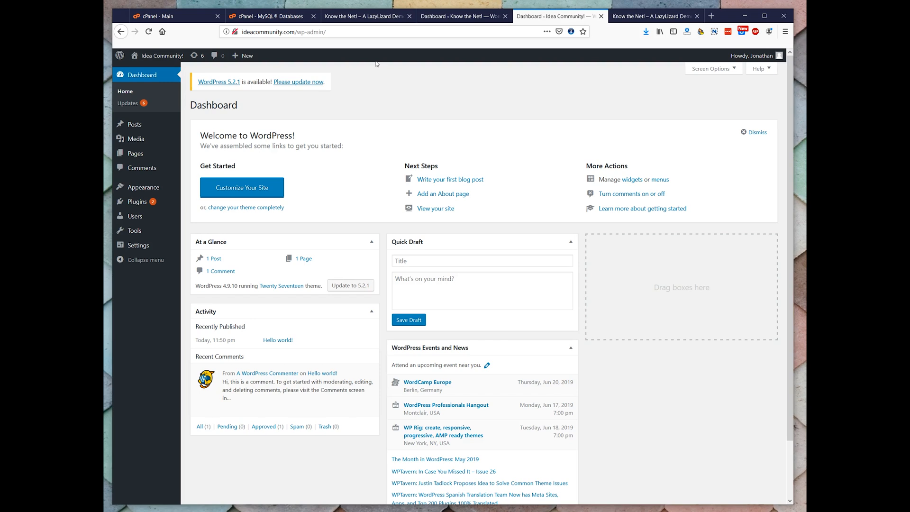
Update WordPress on ideacommunity.com to version 5.2.1, and check the posts list and dashboard
click(306, 82)
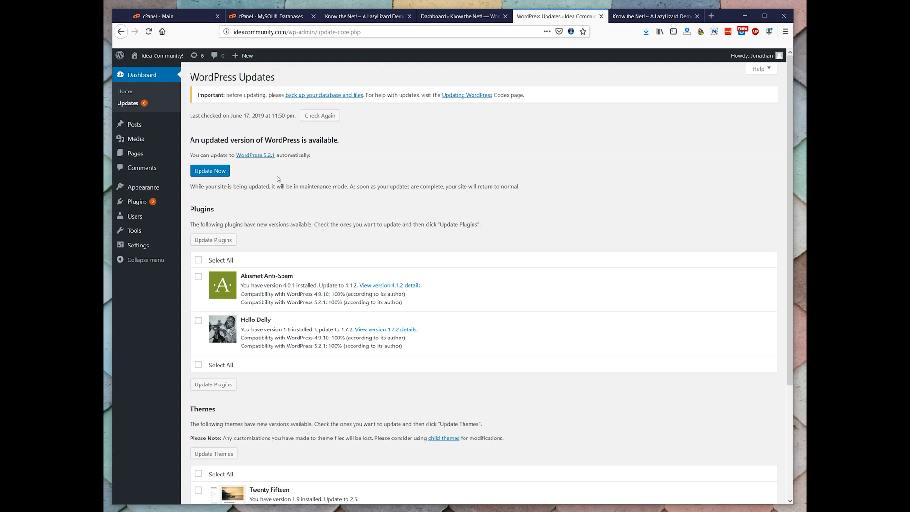
click(225, 175)
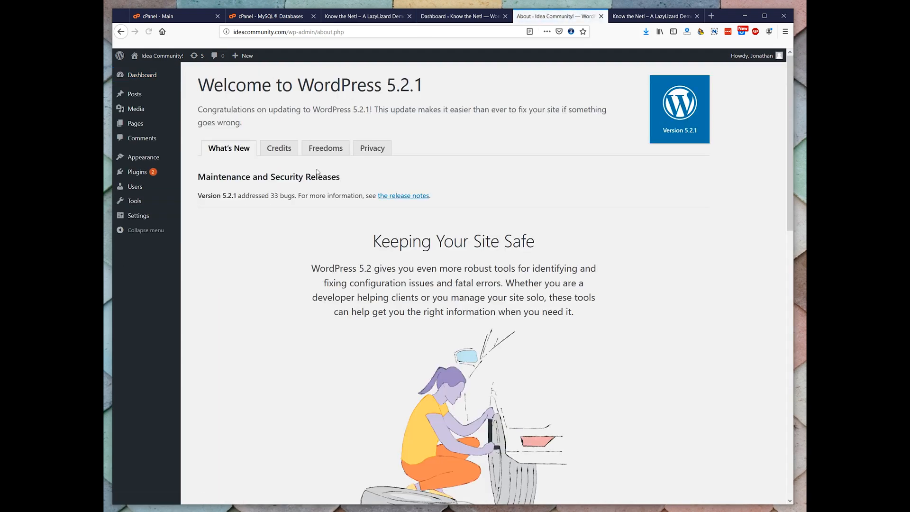
click(137, 94)
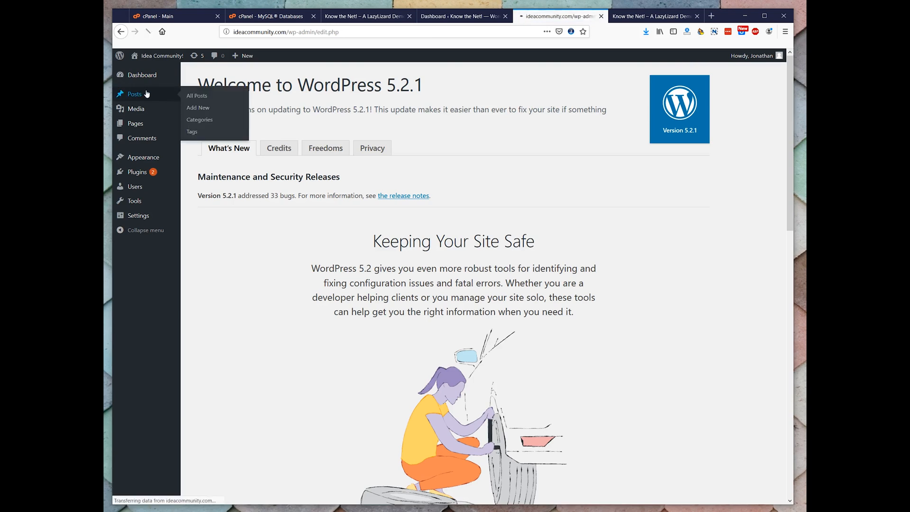
mouse_move(145, 77)
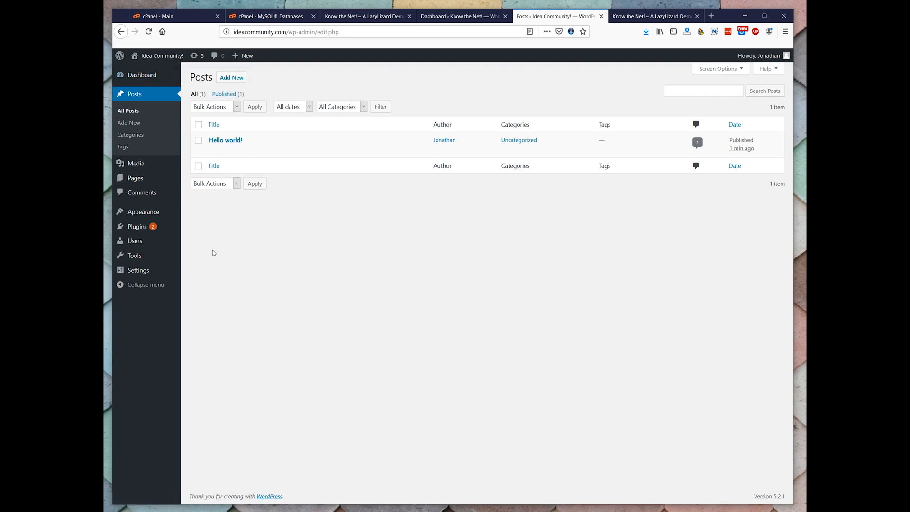
click(142, 75)
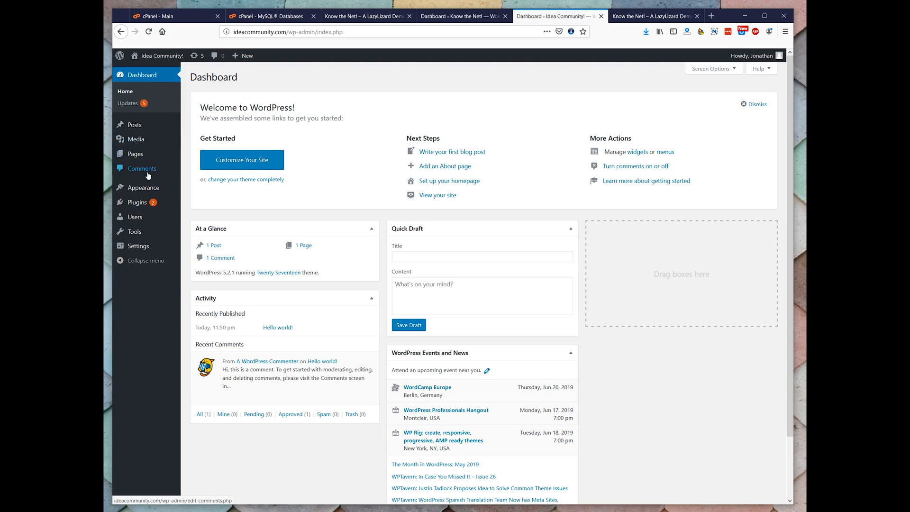
Search the plugin directory for "all in one wp migration" and install and activate the All-in-One WP Migration plugin
click(140, 202)
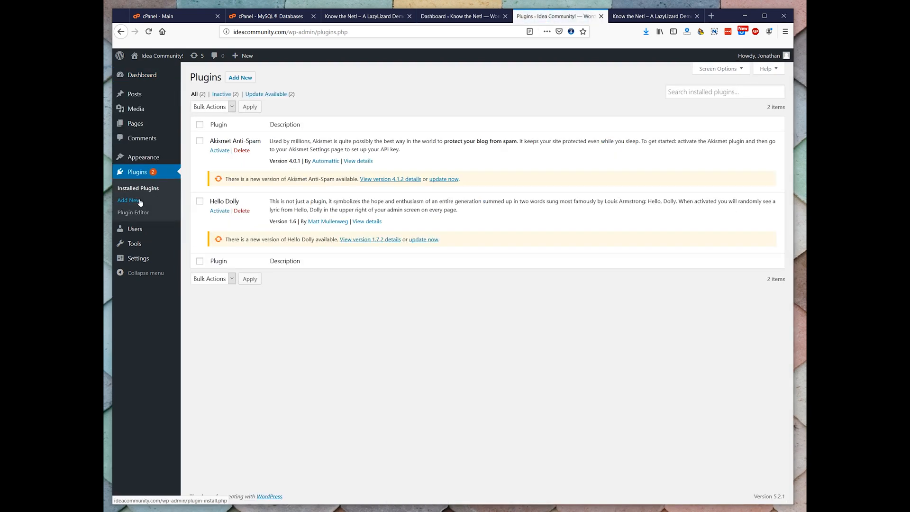
click(240, 78)
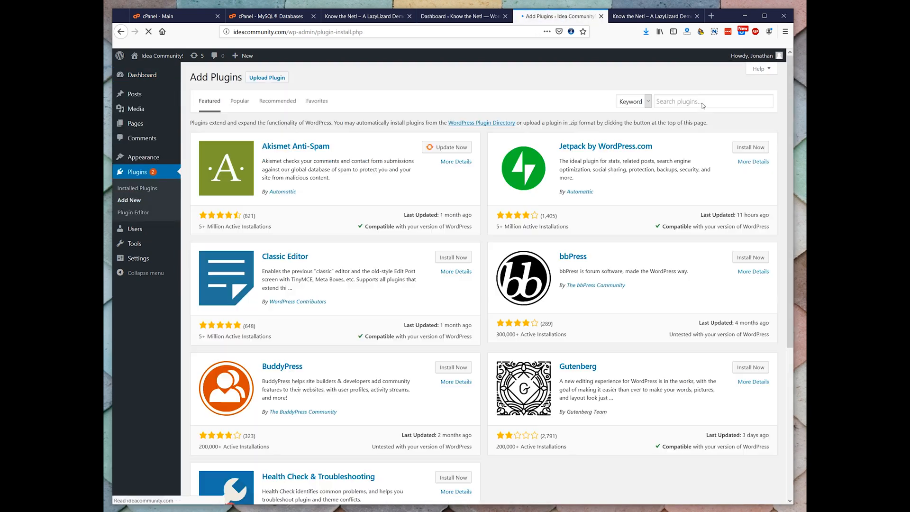
click(699, 105)
text(all in one wp mig)
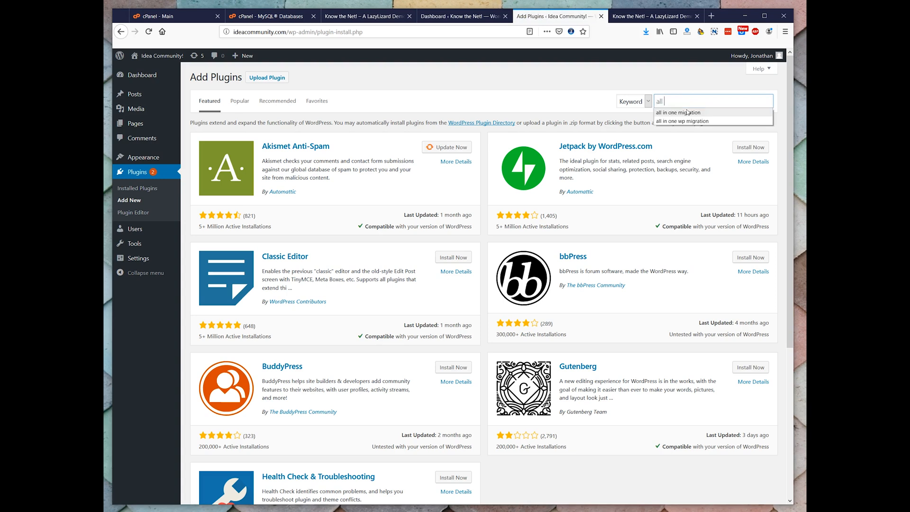
text(ration)
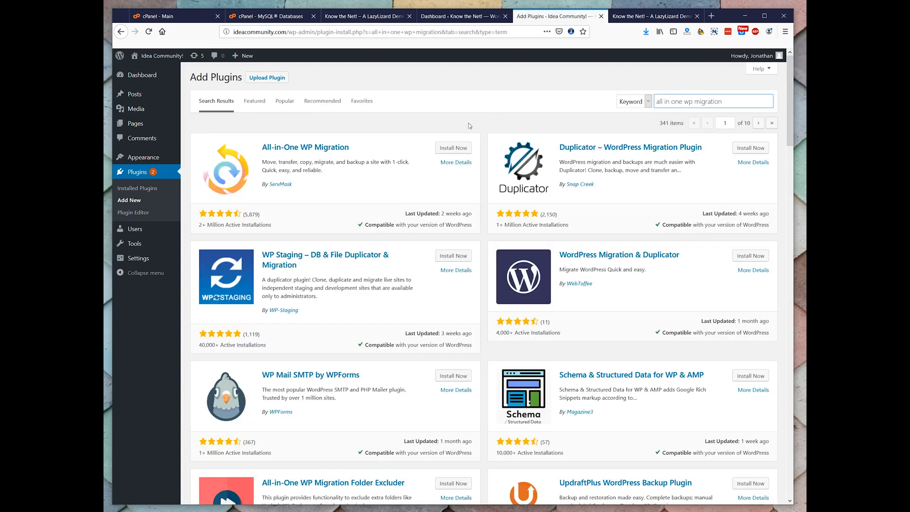
click(447, 148)
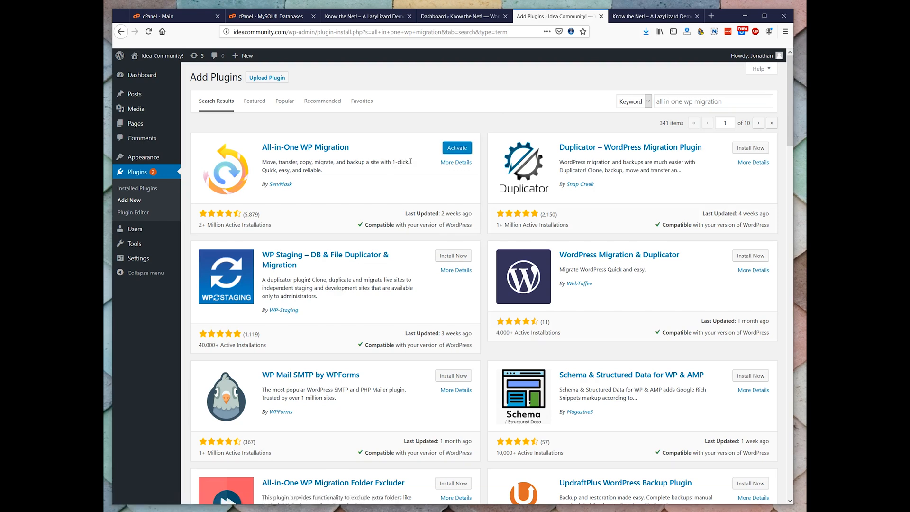
click(465, 150)
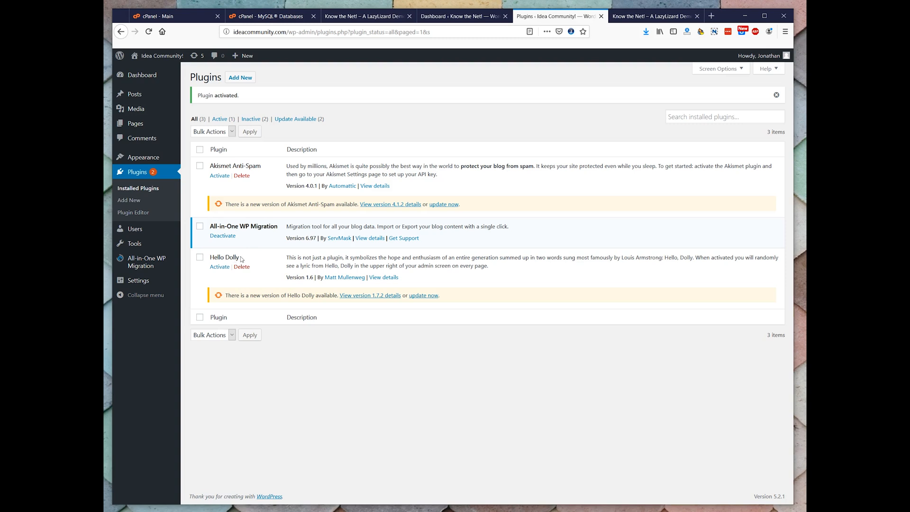
Compare the installed plugins on knowthenet.net with those on ideacommunity.com
click(449, 16)
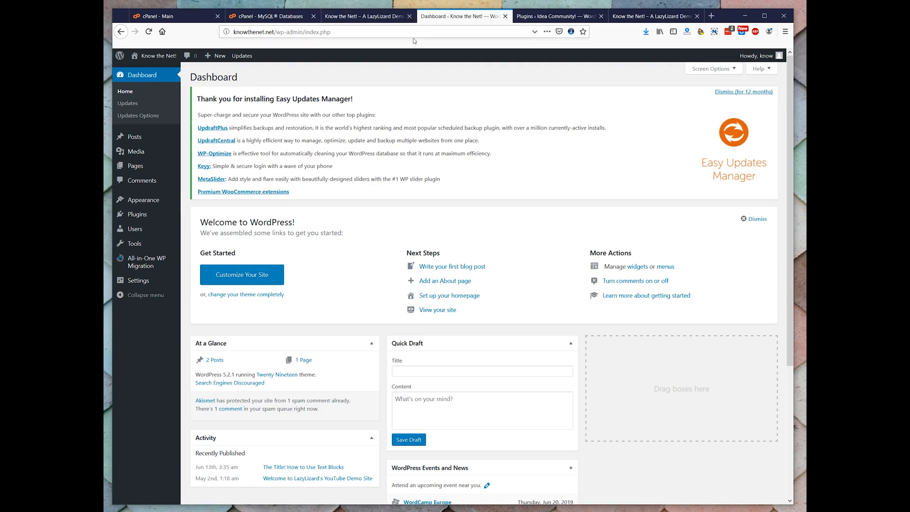
click(145, 217)
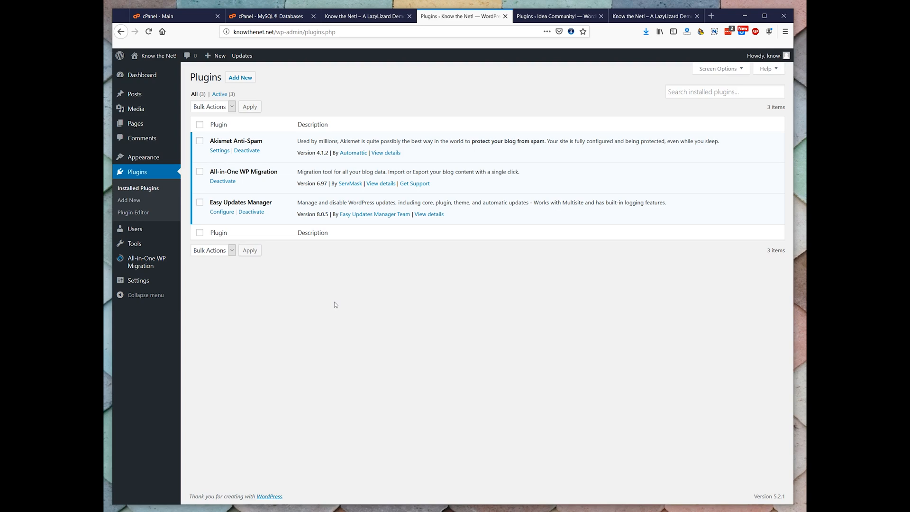
click(533, 20)
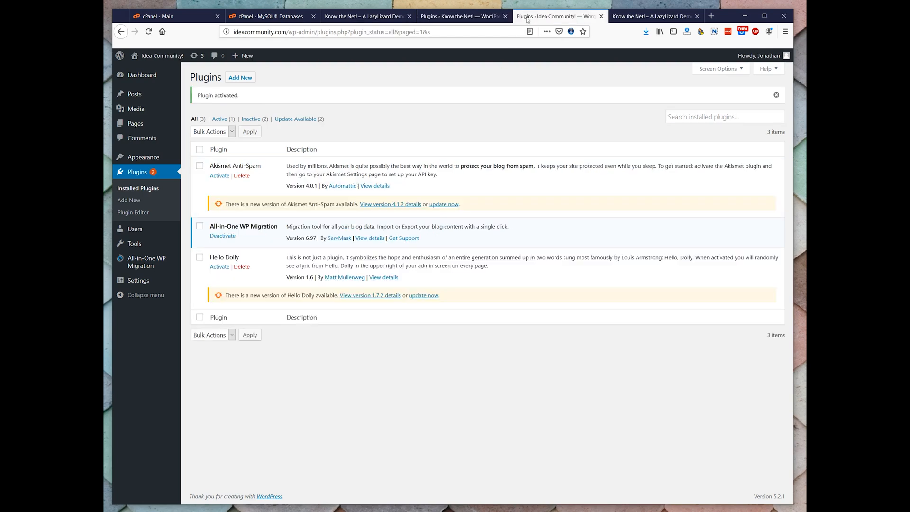
click(458, 16)
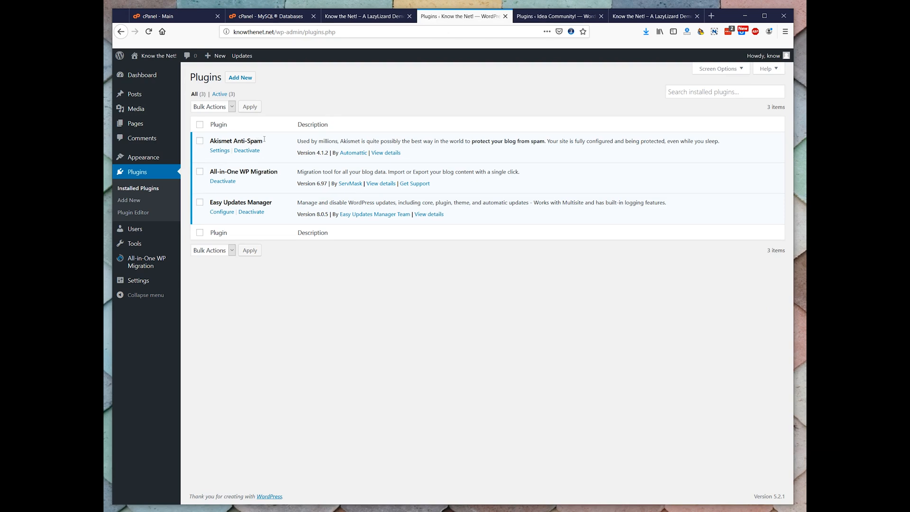
click(526, 19)
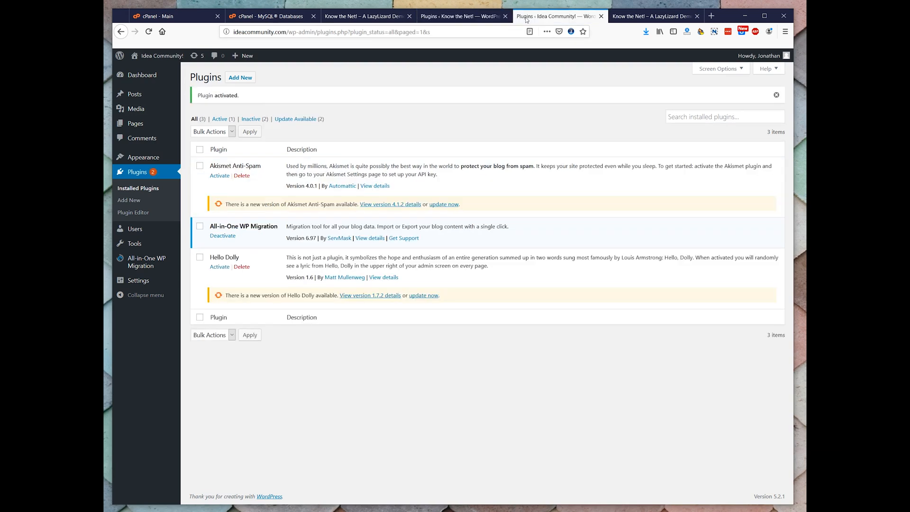
Check the All-in-One WP Migration version in the plugin lists of both knowthenet.net and ideacommunity.com
click(458, 17)
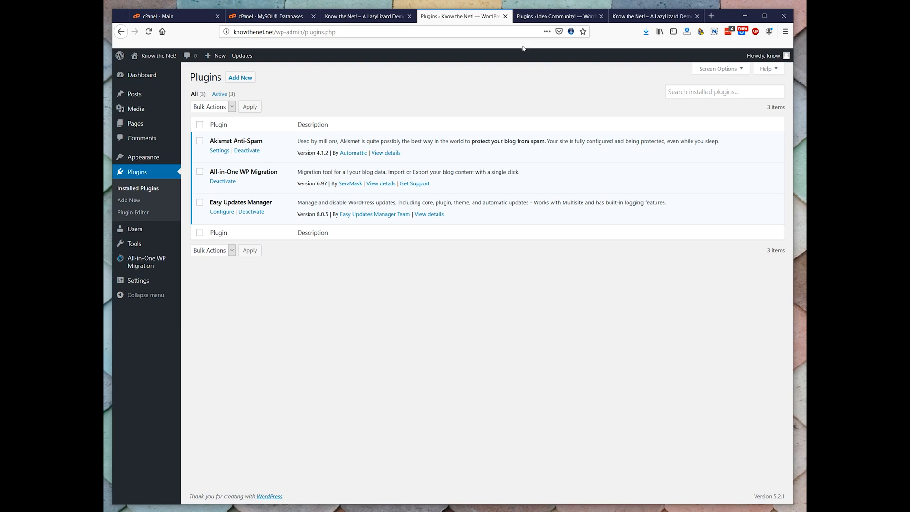
click(542, 17)
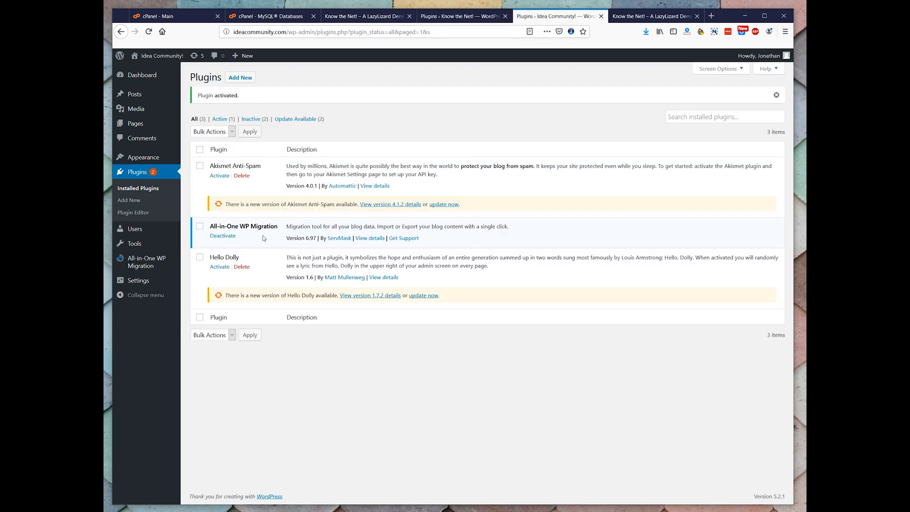
click(436, 19)
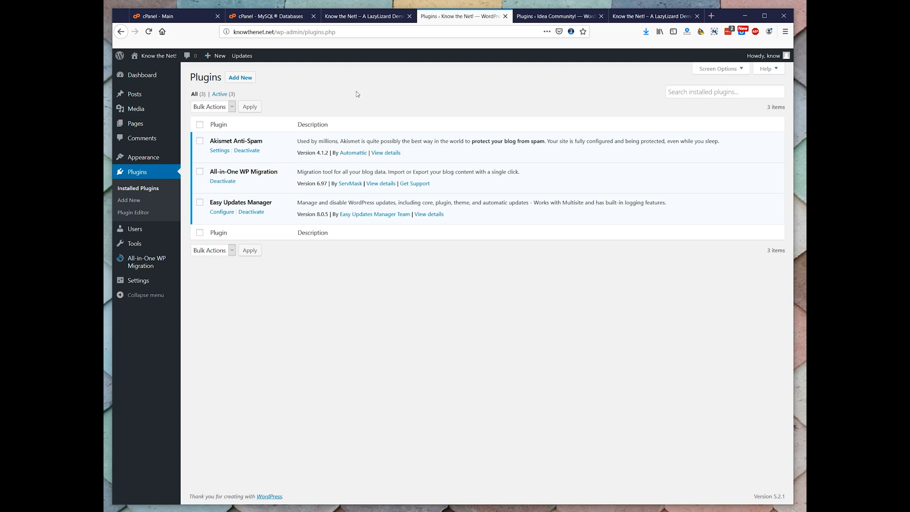
click(537, 18)
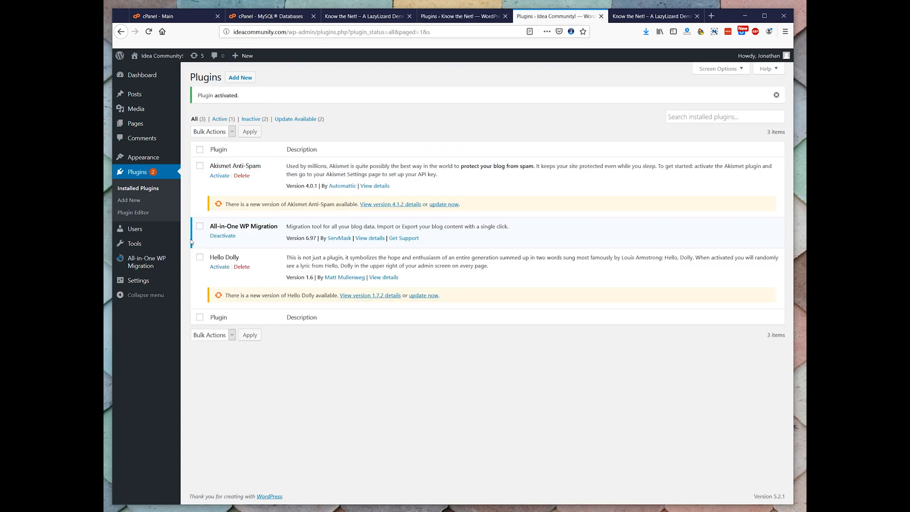
Import the exported knowthenet.net backup file into ideacommunity.com with All-in-One WP Migration, accepting the overwrite of the existing site
mouse_move(150, 260)
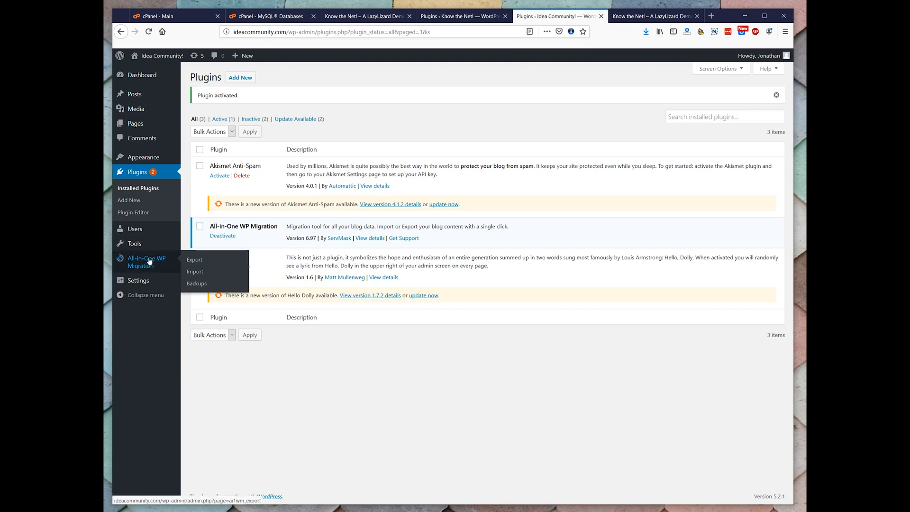
click(193, 272)
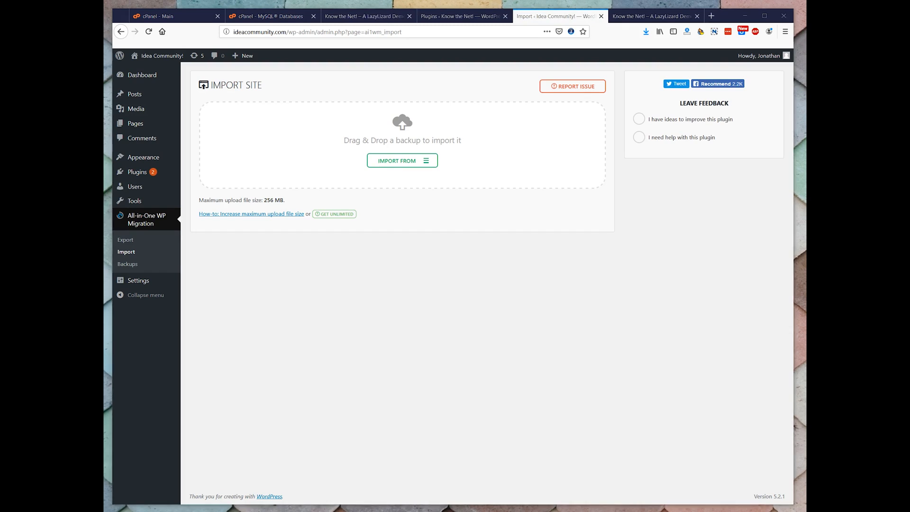
drag(801, 184, 387, 171)
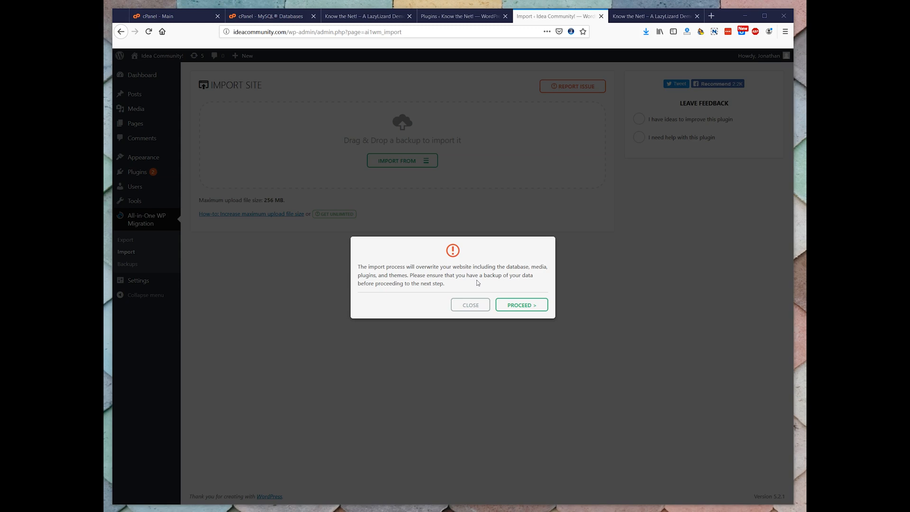
click(504, 306)
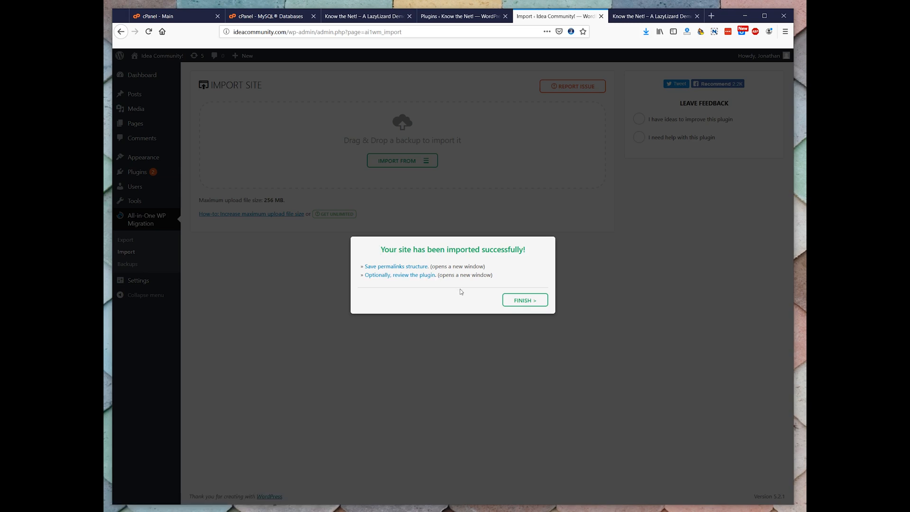
click(514, 299)
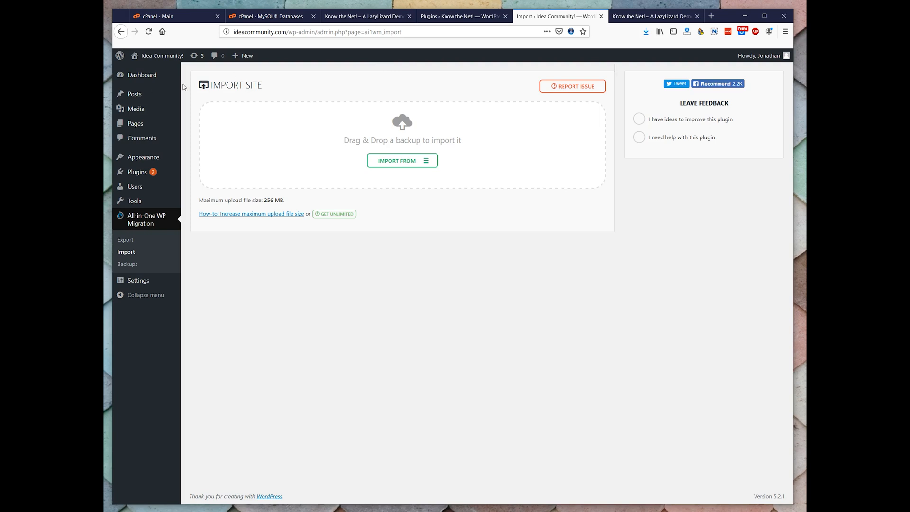
Log back in to ideacommunity.com with the imported site's username and account password, and decline saving the login in LastPass
click(154, 64)
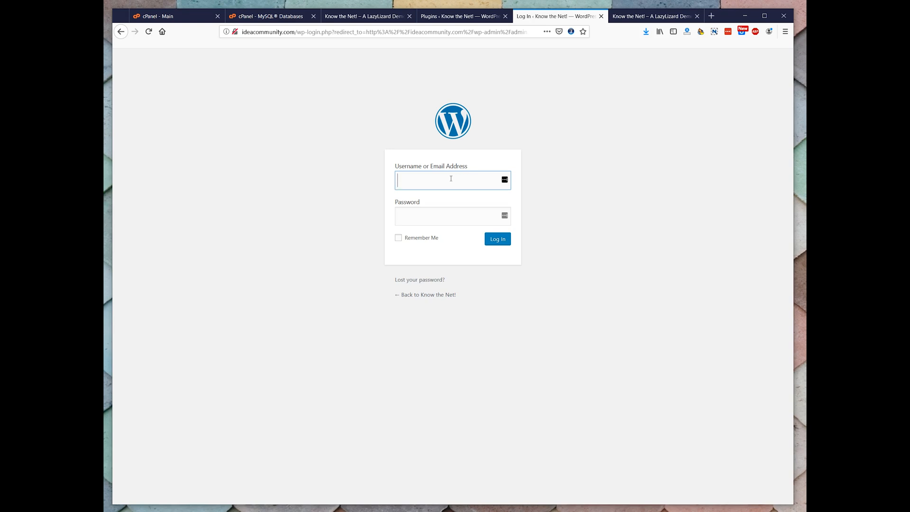
text(know)
key(Tab)
click(408, 217)
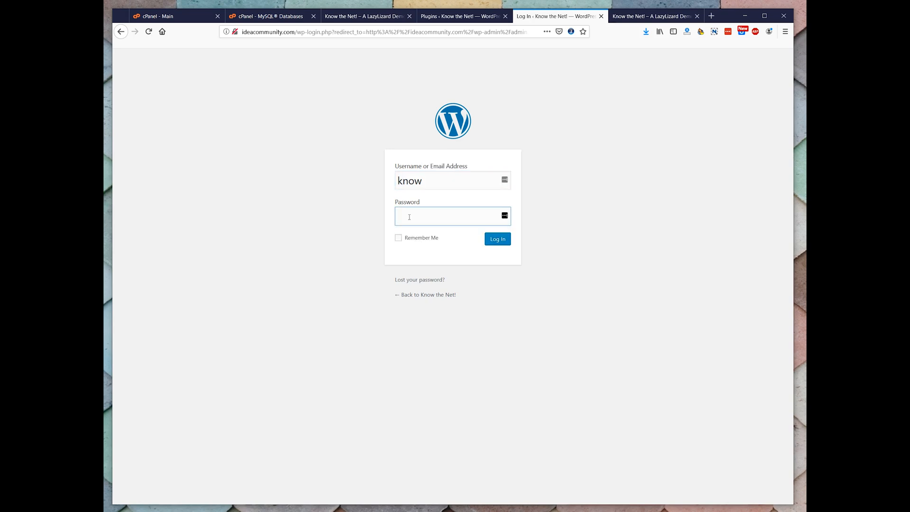
key(ctrl+v)
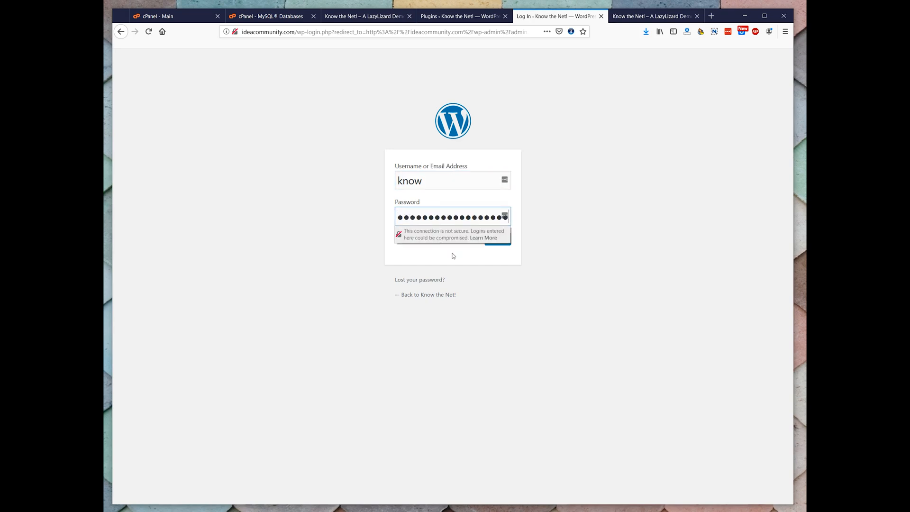
click(492, 240)
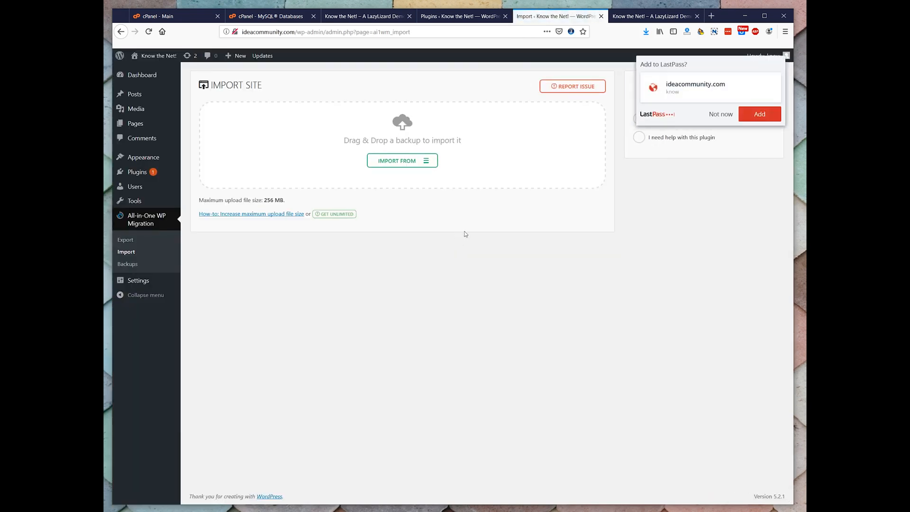
click(711, 114)
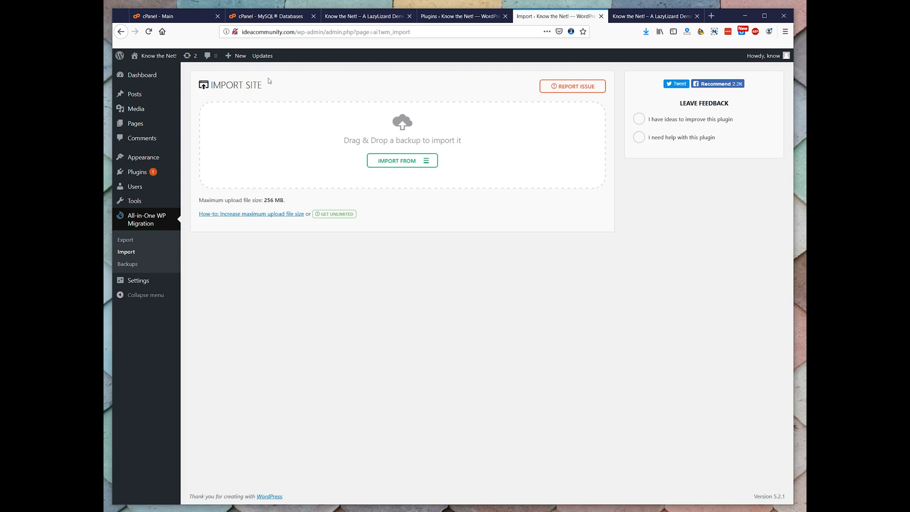
Reset the permalinks on ideacommunity.com by saving the Plain structure first and the Post name structure second
click(148, 31)
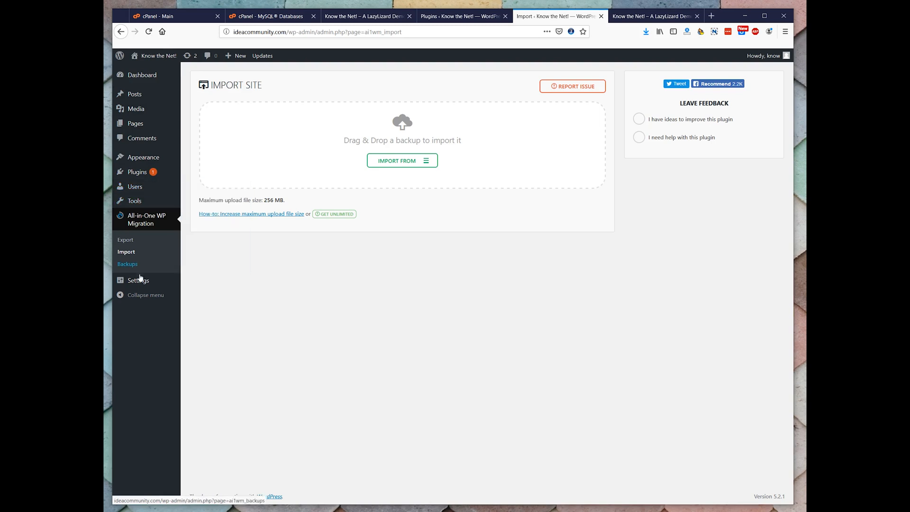
mouse_move(141, 288)
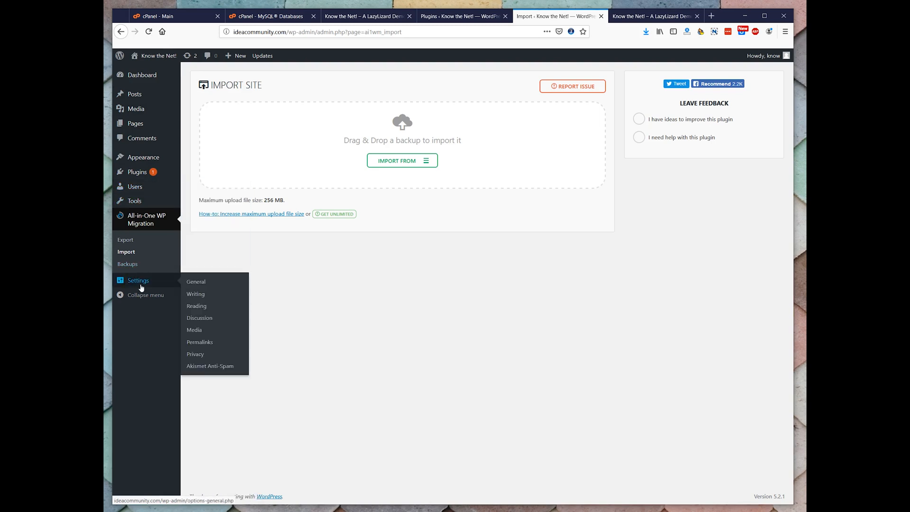
click(199, 344)
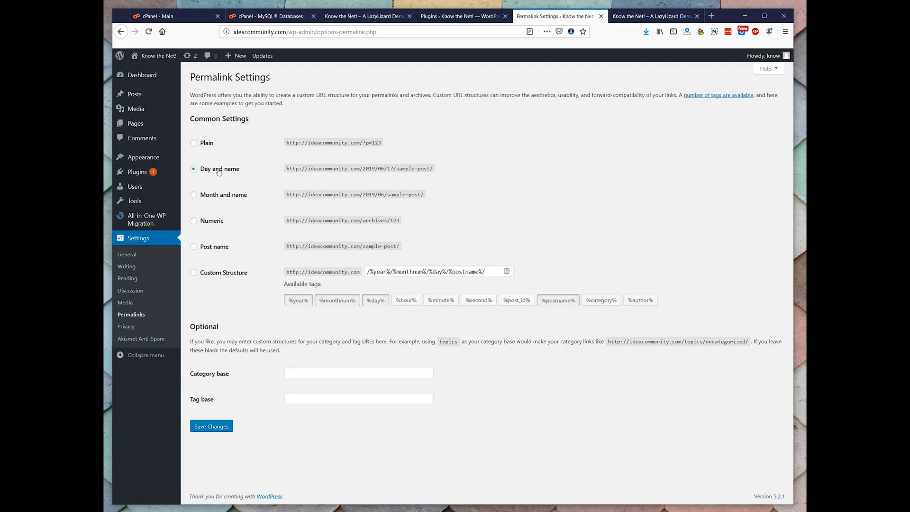
click(207, 143)
click(214, 428)
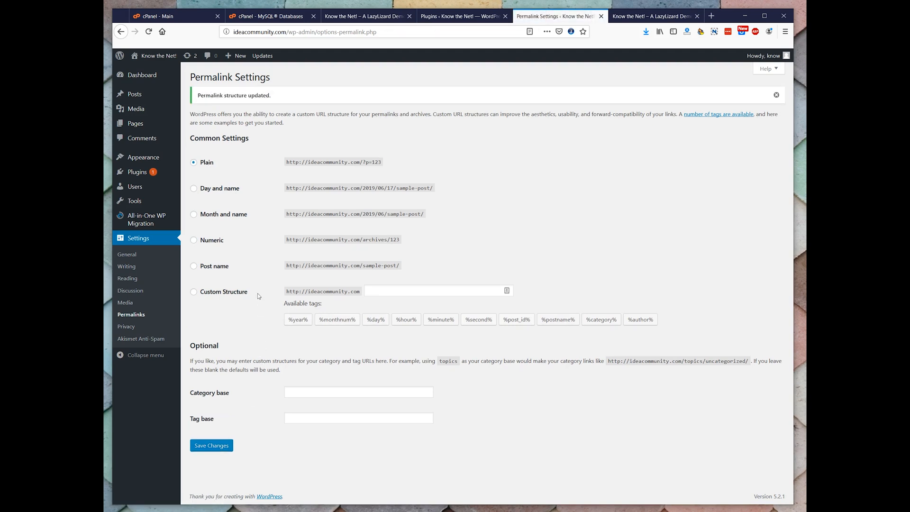
click(217, 269)
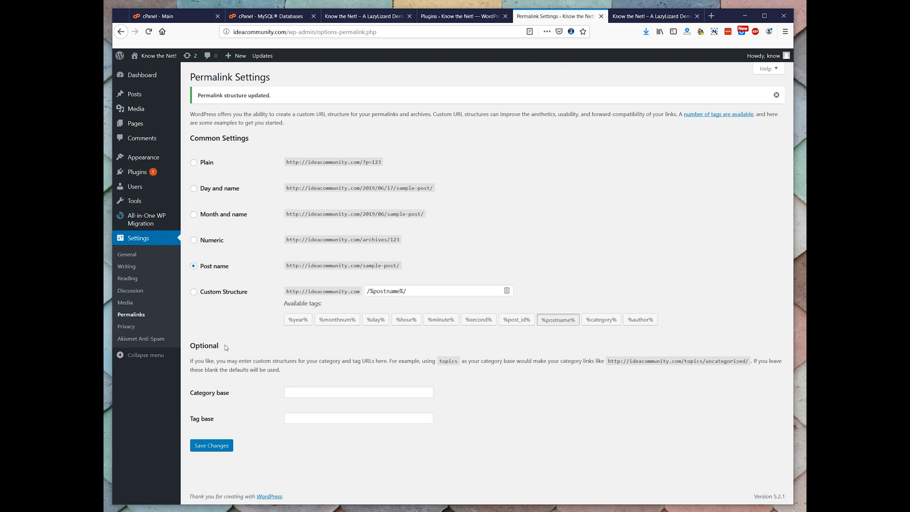
click(220, 446)
View the migrated ideacommunity.com front page and compare its content and layout with the original knowthenet.net home page
click(152, 66)
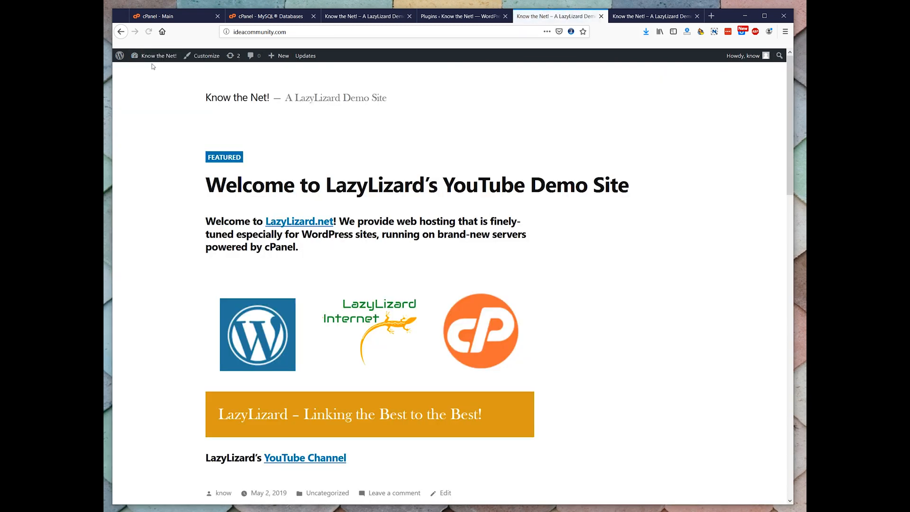
click(368, 16)
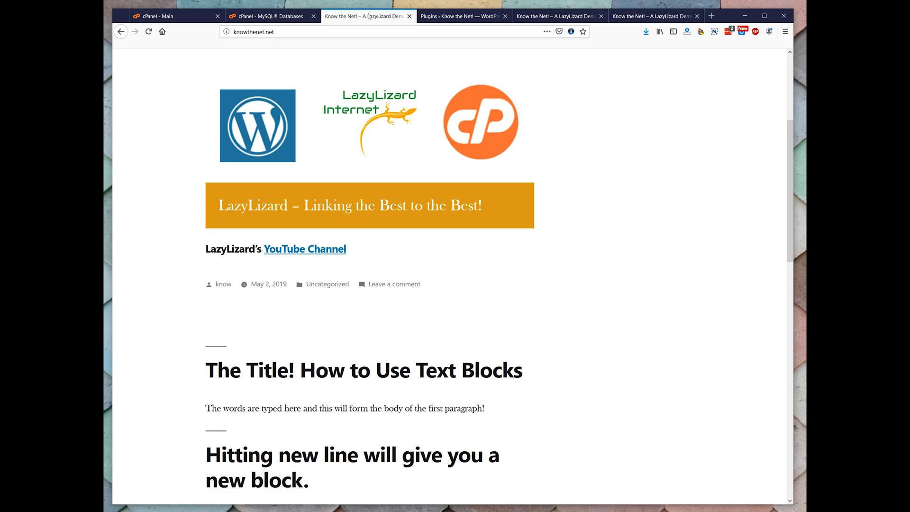
scroll(488, 108, up, 5)
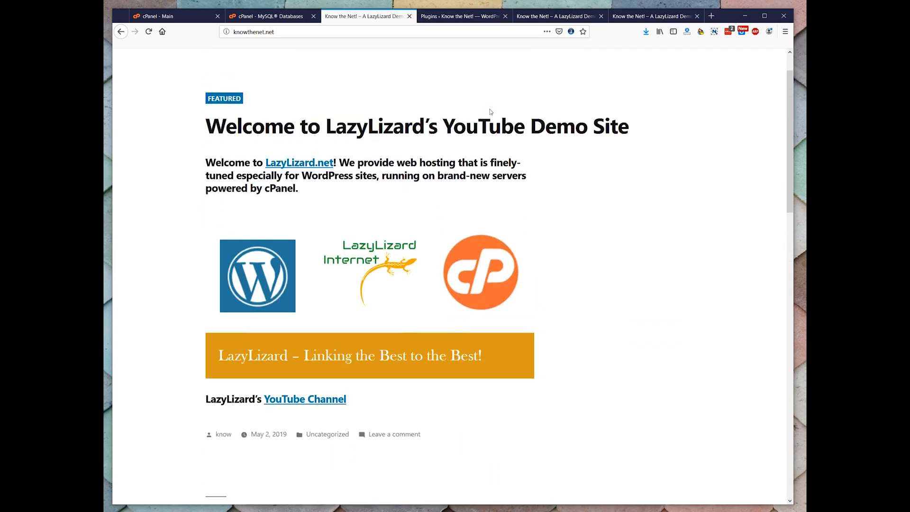
scroll(493, 104, down, 1)
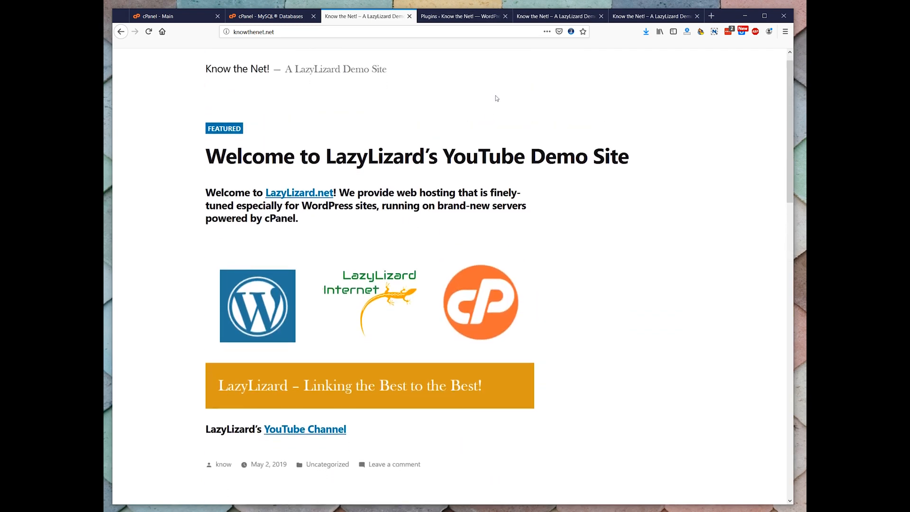
click(532, 16)
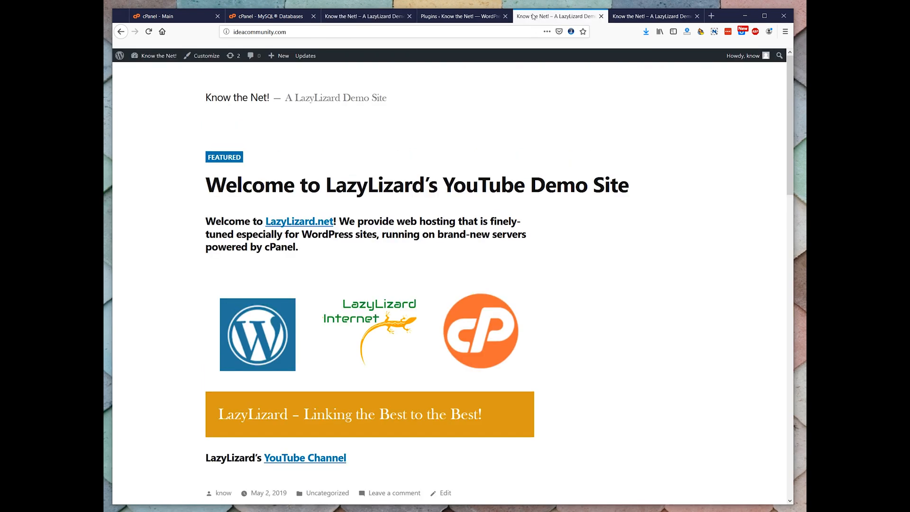
scroll(522, 94, down, 1)
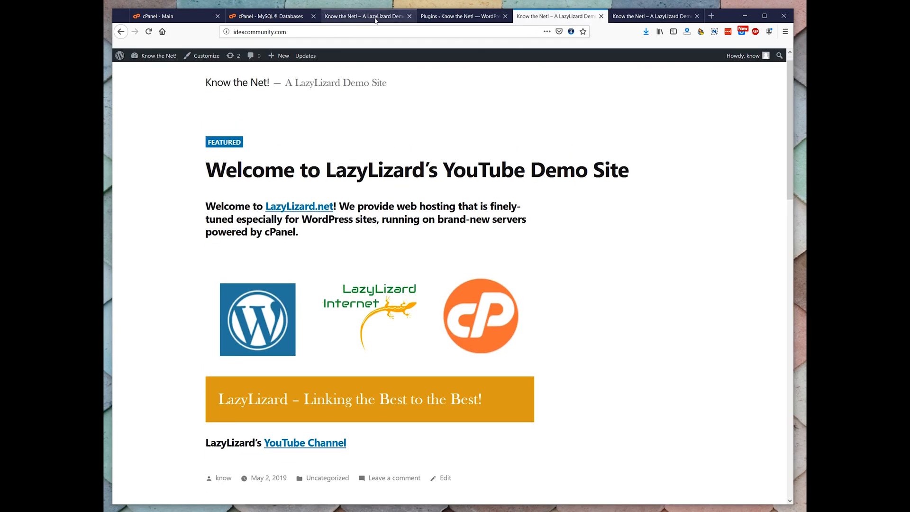
click(375, 18)
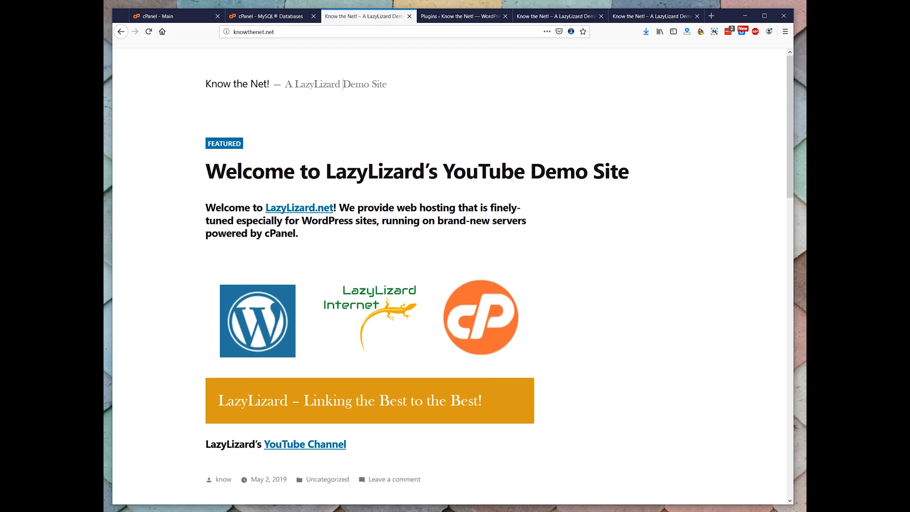
click(539, 18)
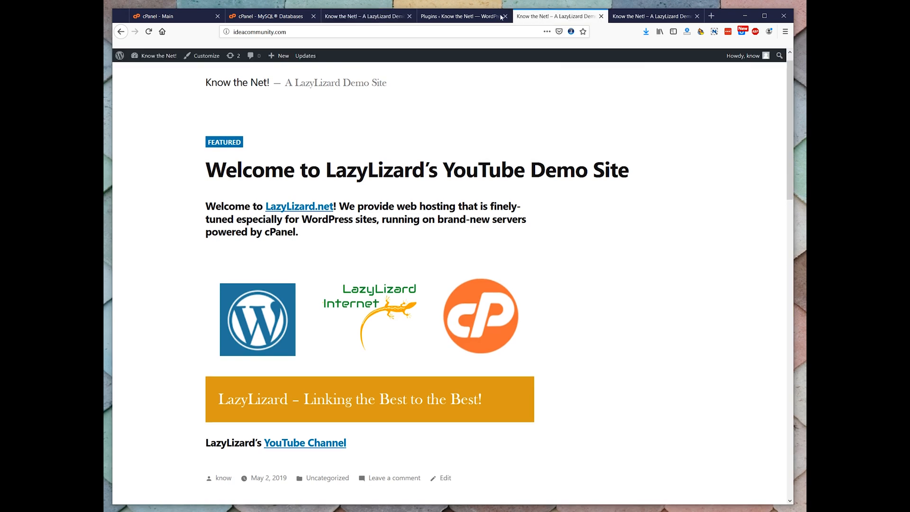
click(372, 19)
click(528, 15)
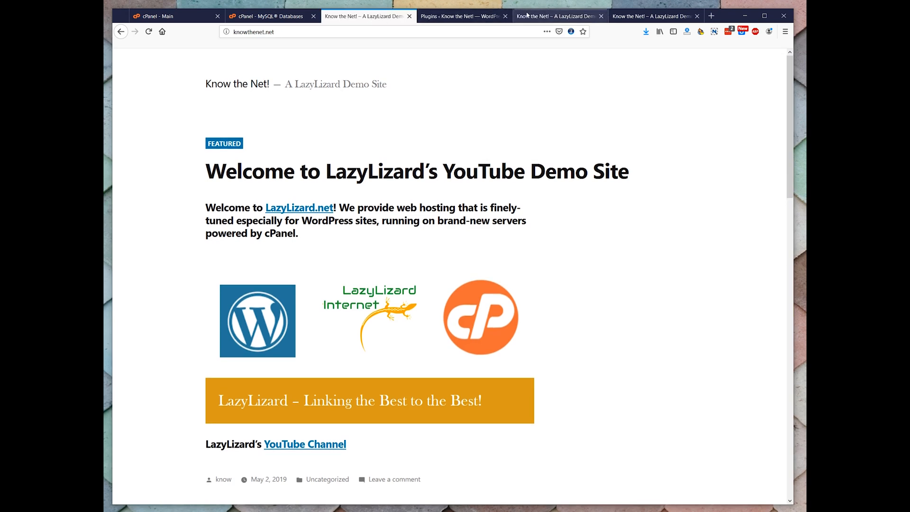
click(367, 19)
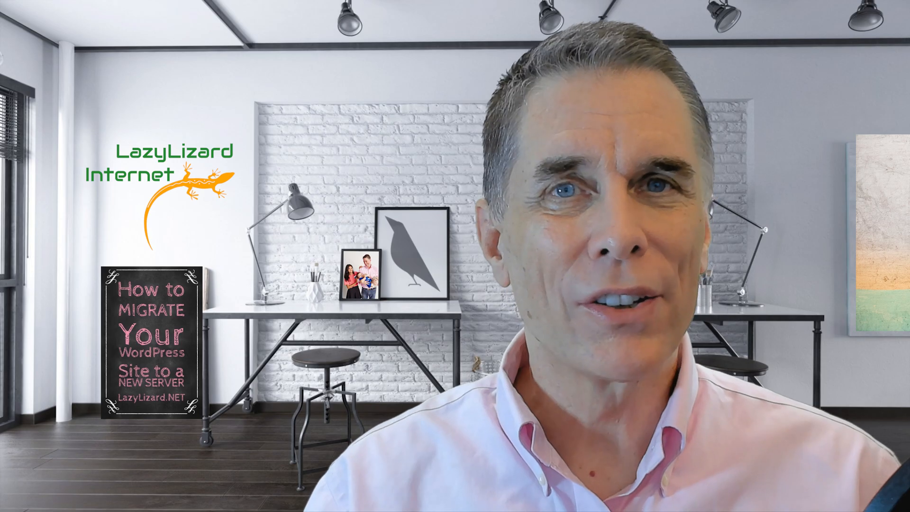